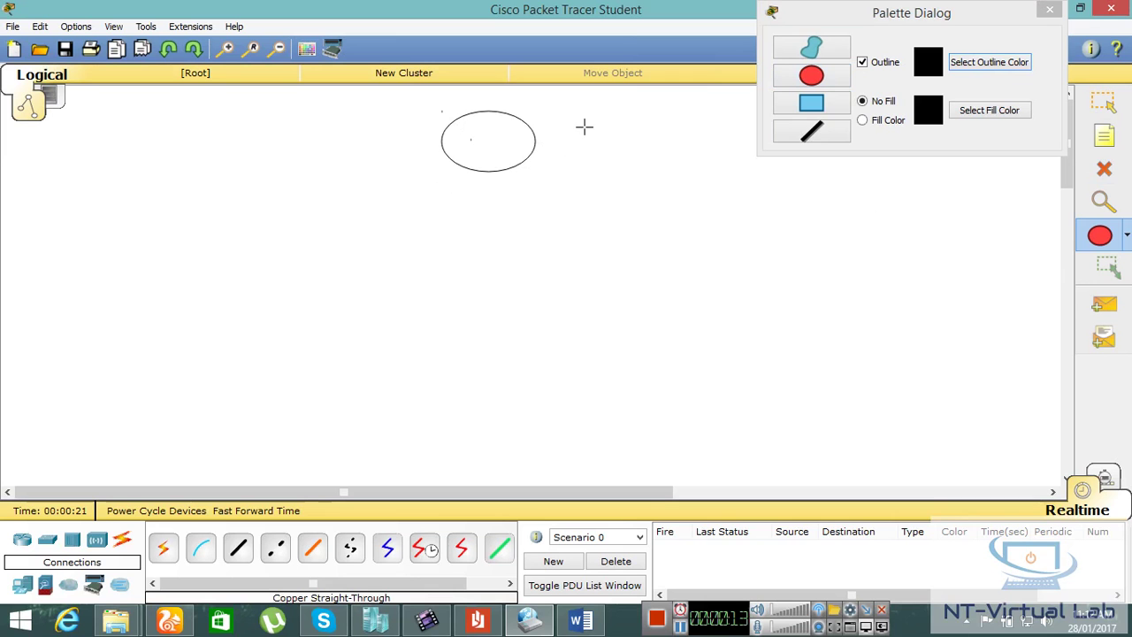
- Enable fill with light cyan (RGB 90, 255, 250) and draw a filled ellipse overlapping the existing outlined ellipse
left_click(1126, 235)
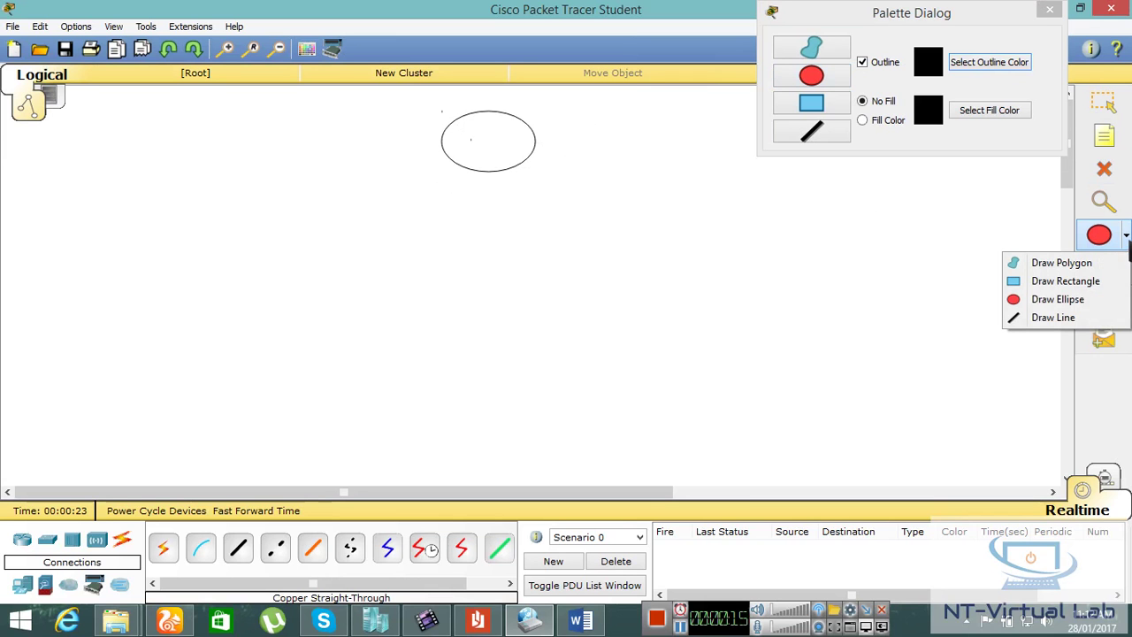
left_click(887, 122)
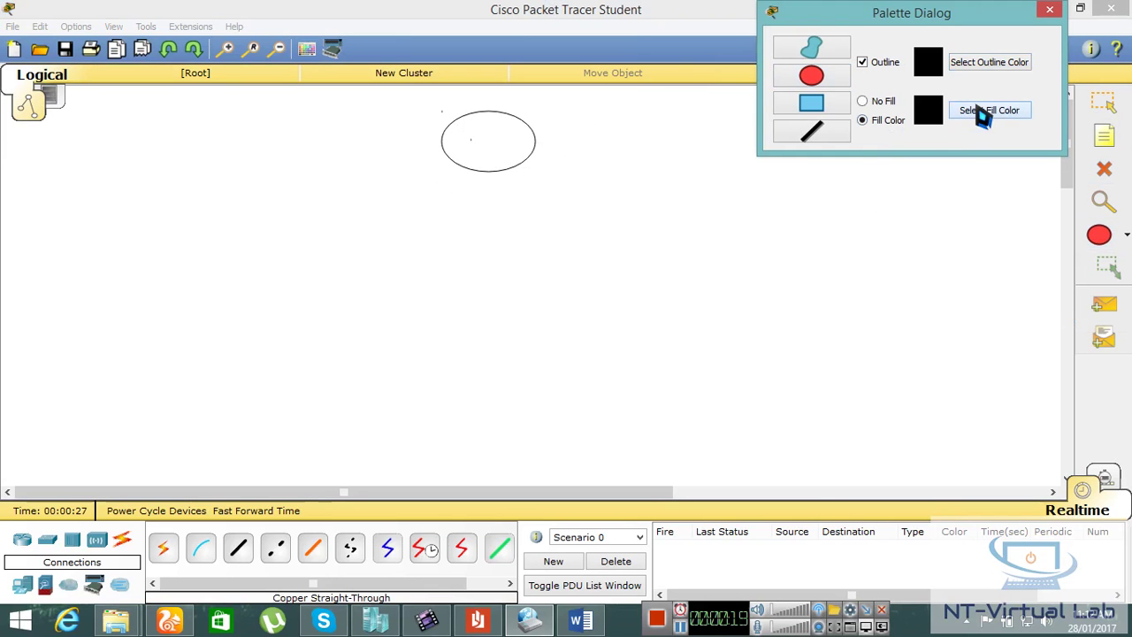
left_click(981, 112)
left_click(647, 222)
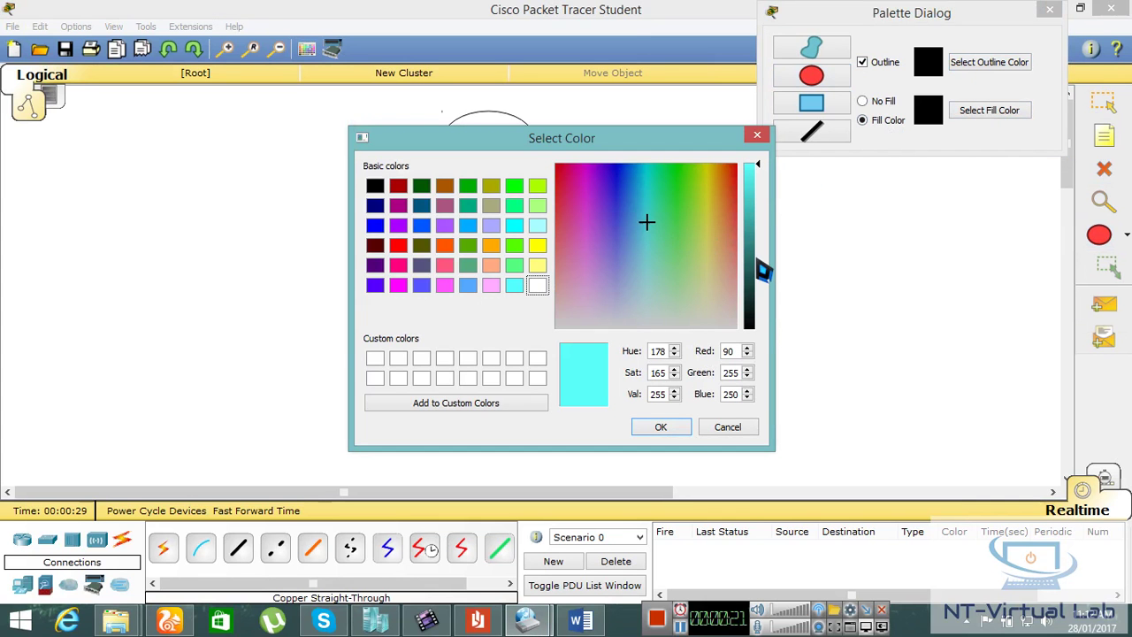
left_click(675, 428)
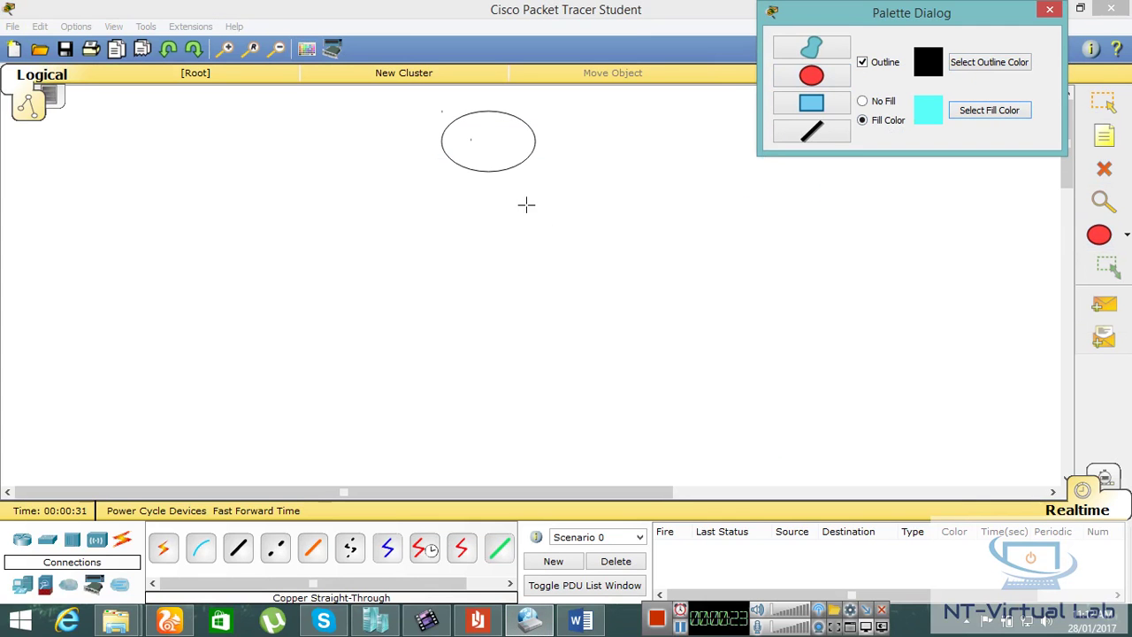
left_click(488, 160)
left_click_drag(469, 105, 564, 215)
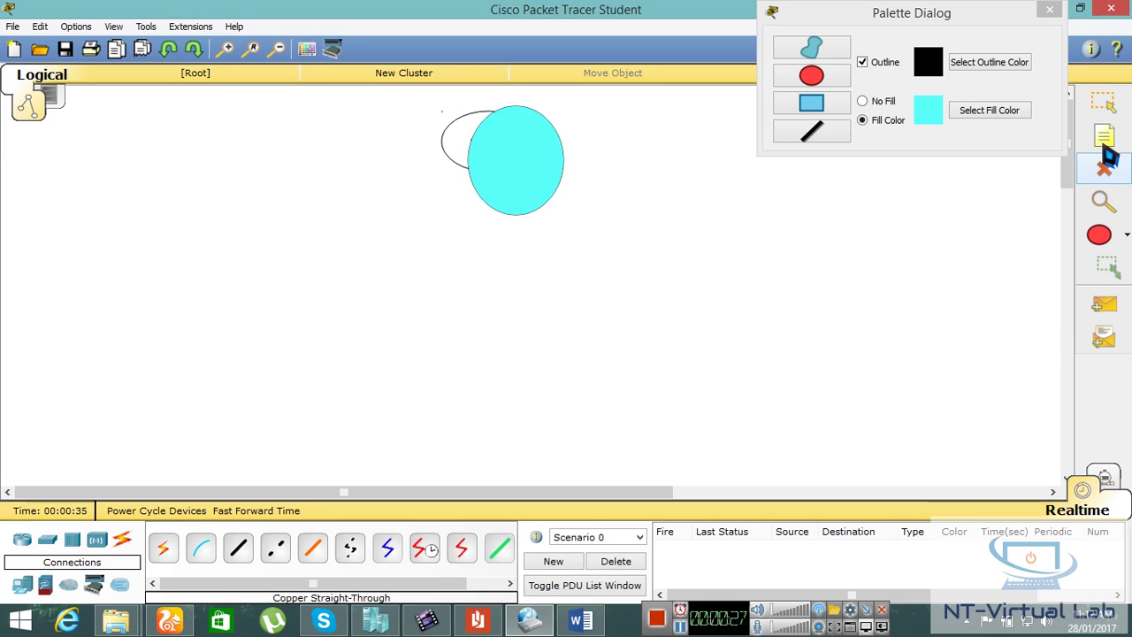
- Add the note "Star Topology" inside the cyan ellipse and close the drawing palette
left_click(1103, 137)
left_click(491, 159)
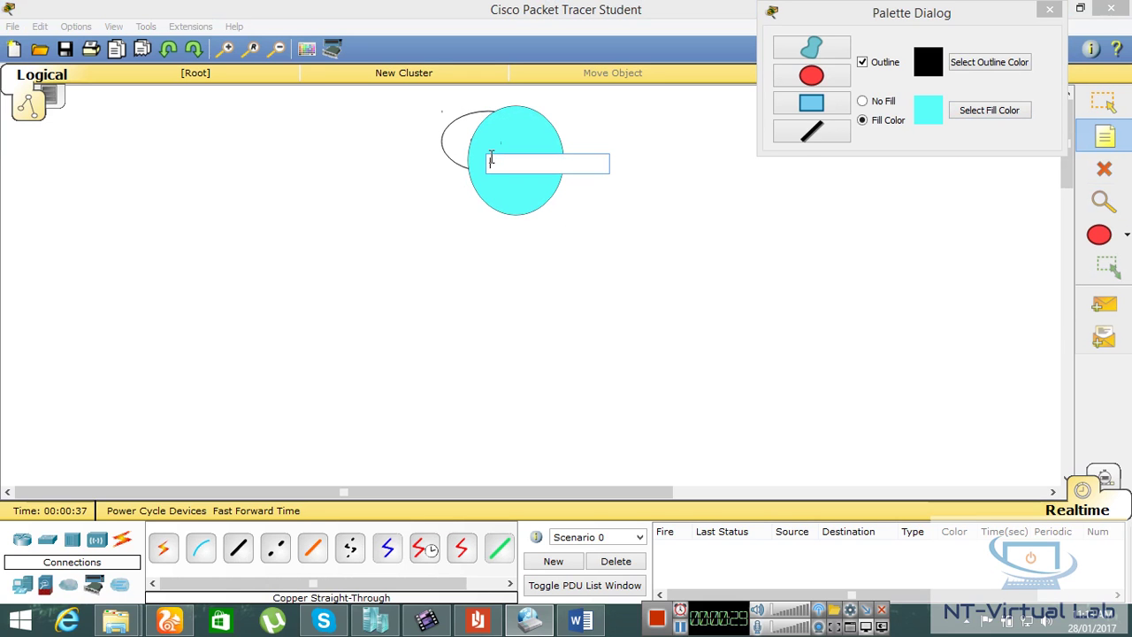
type("s")
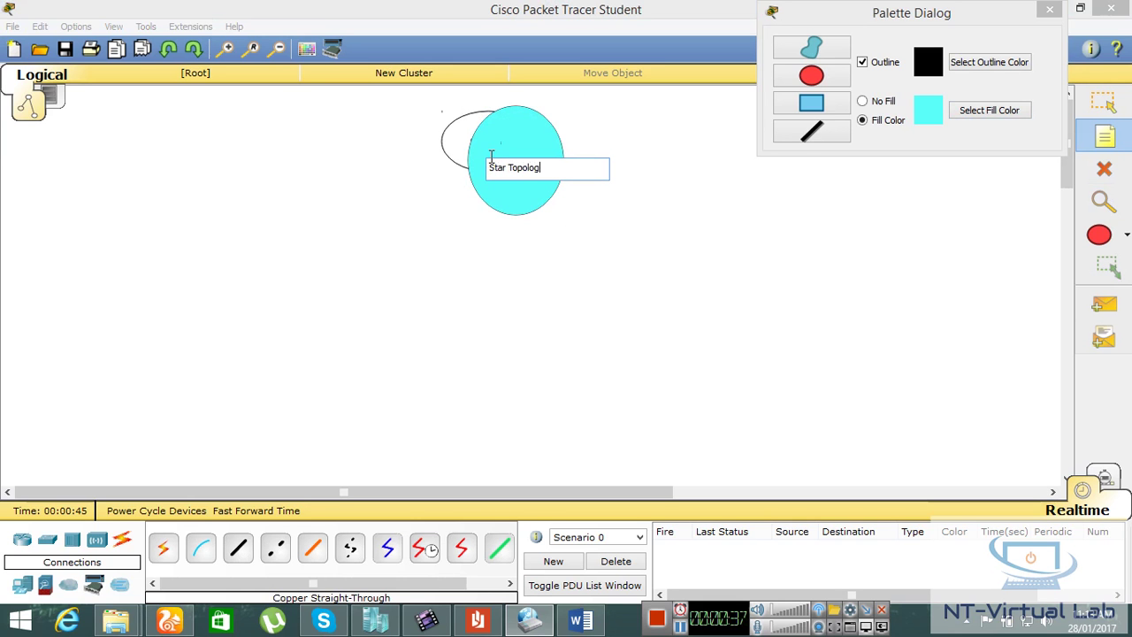
left_click(563, 247)
left_click(350, 321)
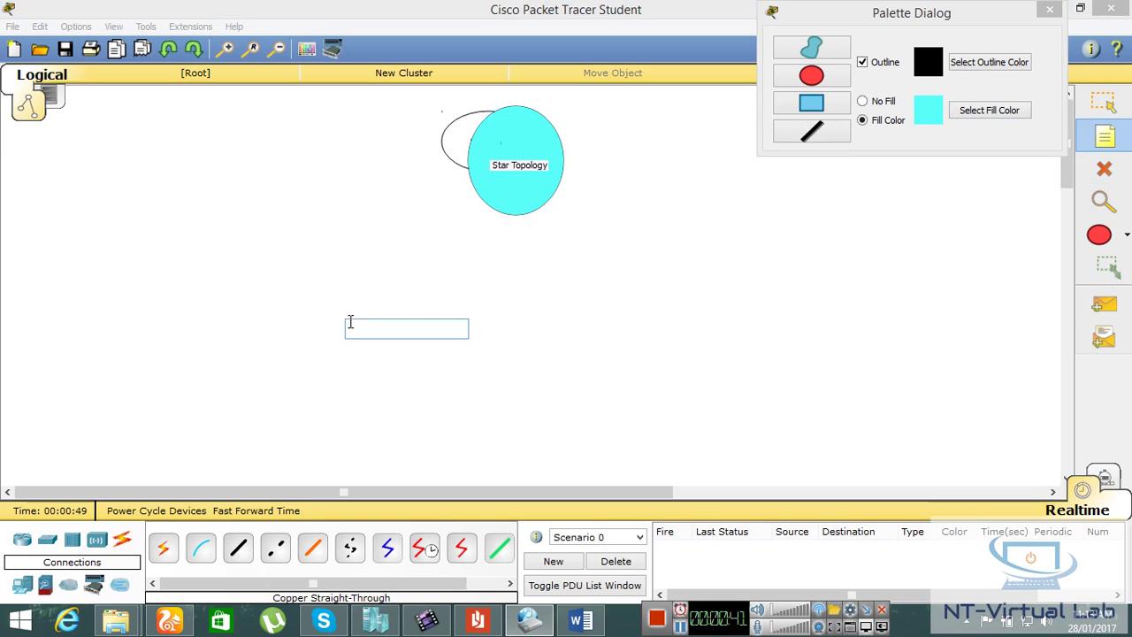
key("Escape")
left_click(1049, 10)
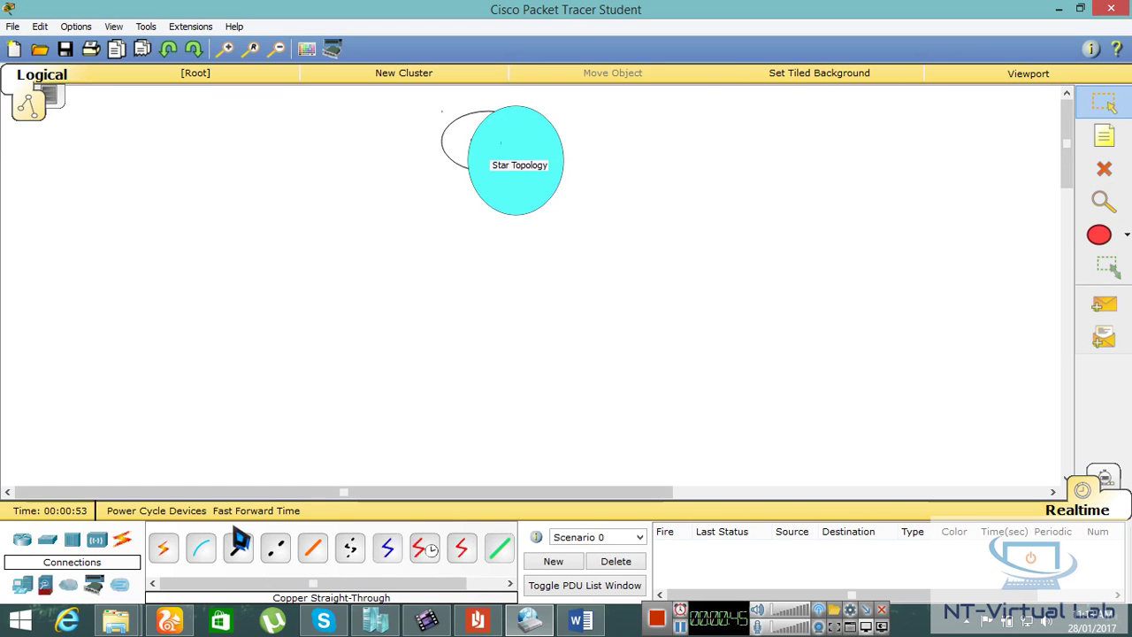
- Place a 2950-24 switch below the title ellipse and arrange six generic PCs around it
left_click(49, 544)
left_click_drag(162, 552, 402, 344)
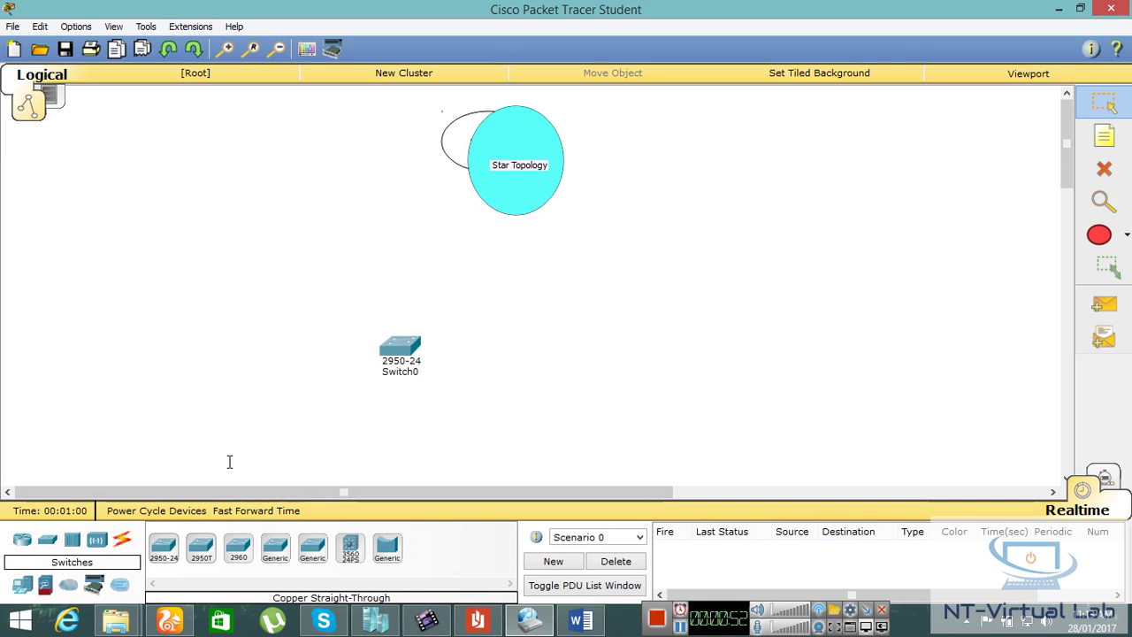
left_click(22, 585)
left_click_drag(163, 550, 224, 364)
left_click_drag(163, 550, 390, 224)
left_click_drag(163, 550, 581, 352)
left_click_drag(163, 550, 407, 463)
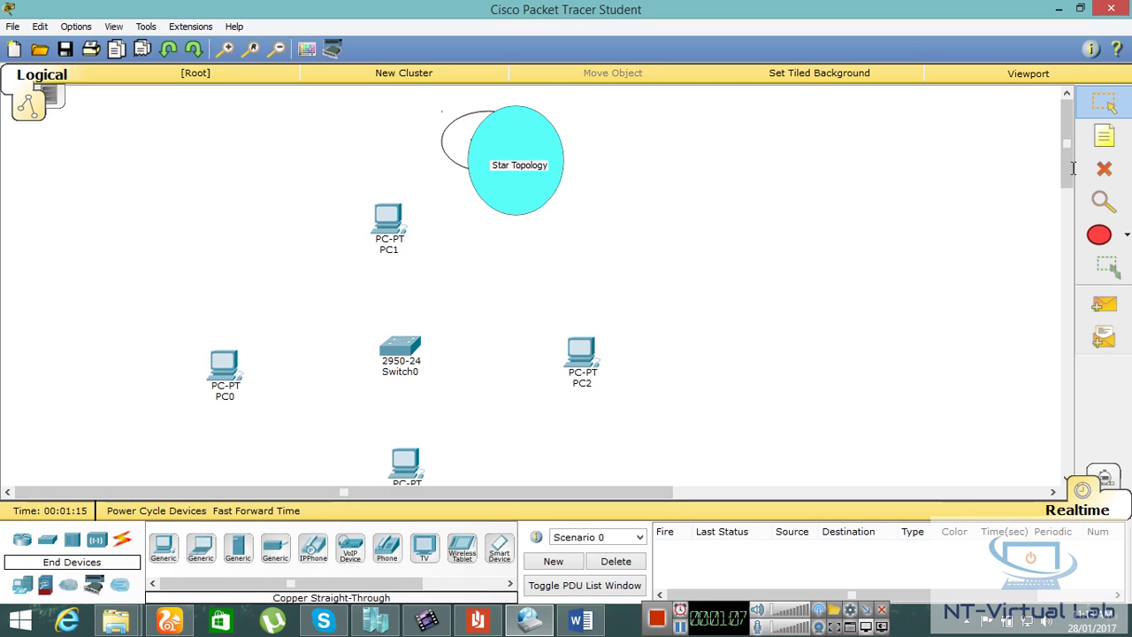
left_click_drag(1068, 160, 1070, 188)
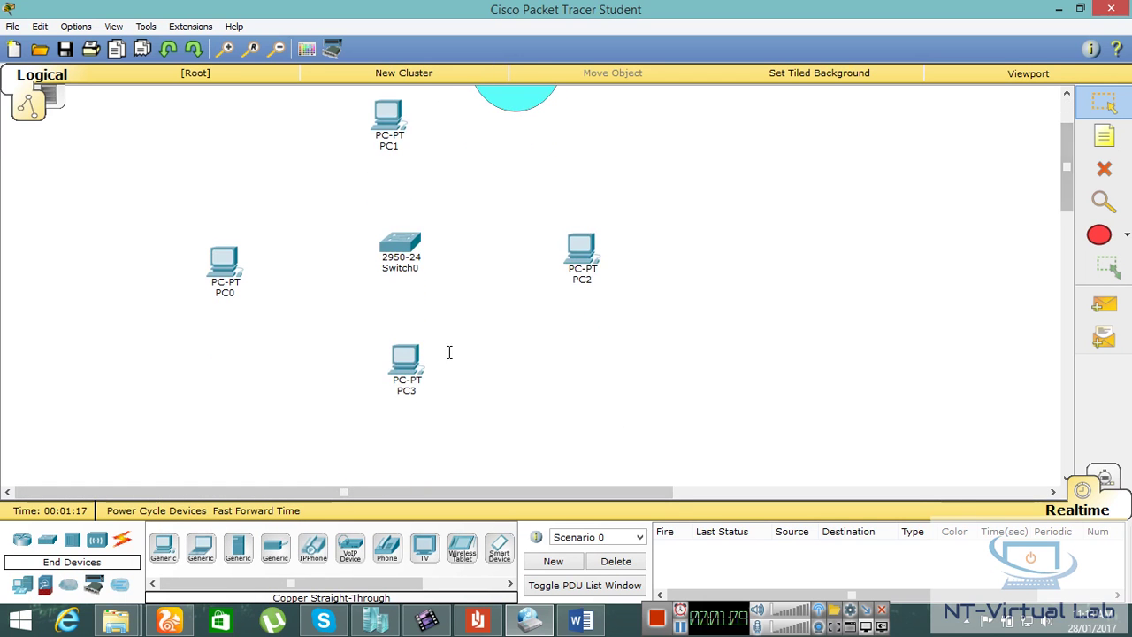
left_click_drag(163, 548, 298, 366)
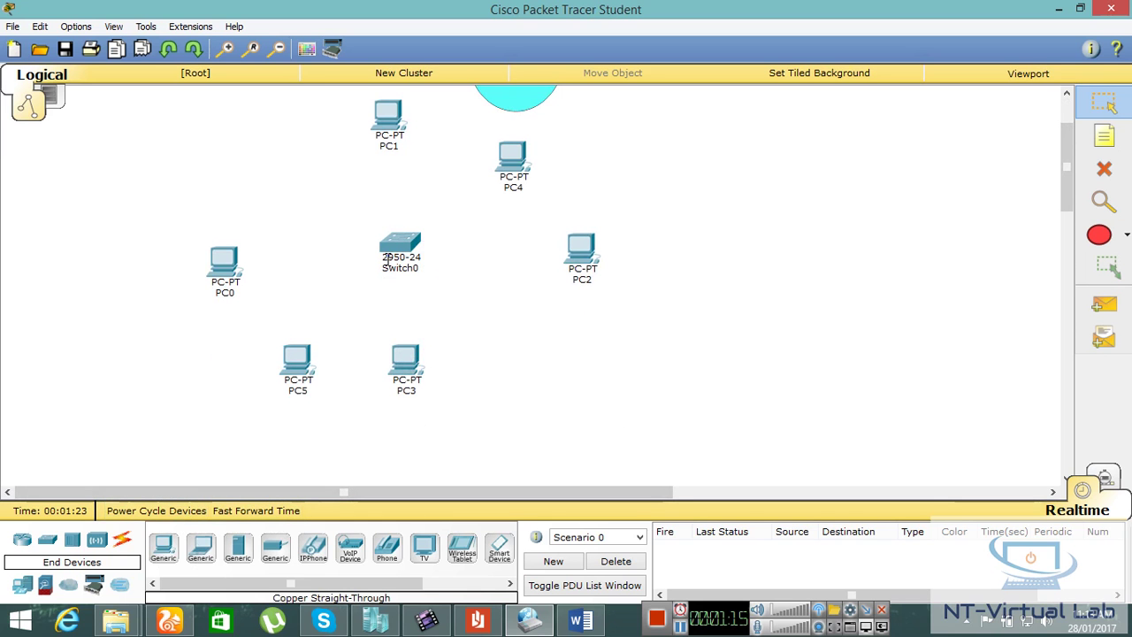
- Connect PC0's FastEthernet0 to Switch0's FastEthernet0/1 with a copper straight-through cable
left_click(122, 545)
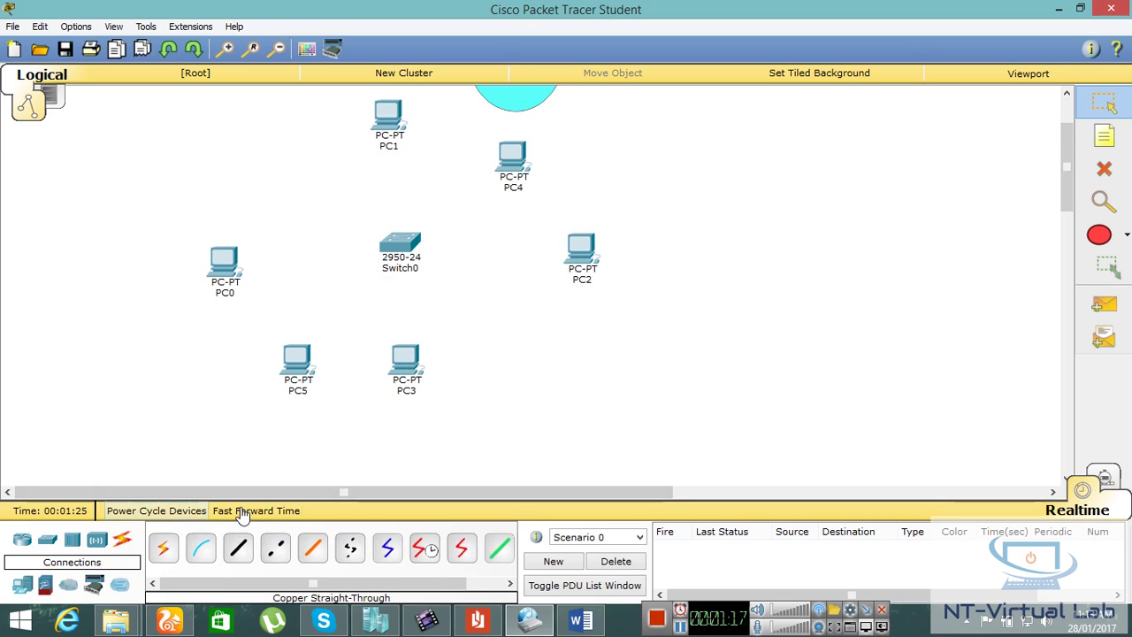
left_click(238, 547)
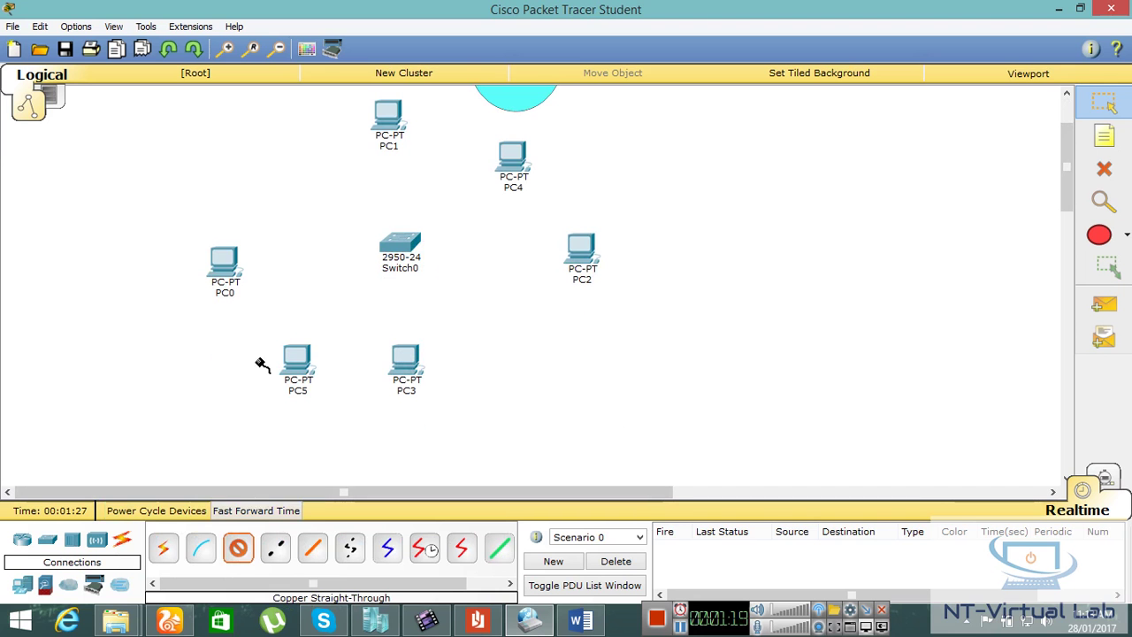
left_click(228, 268)
left_click(281, 296)
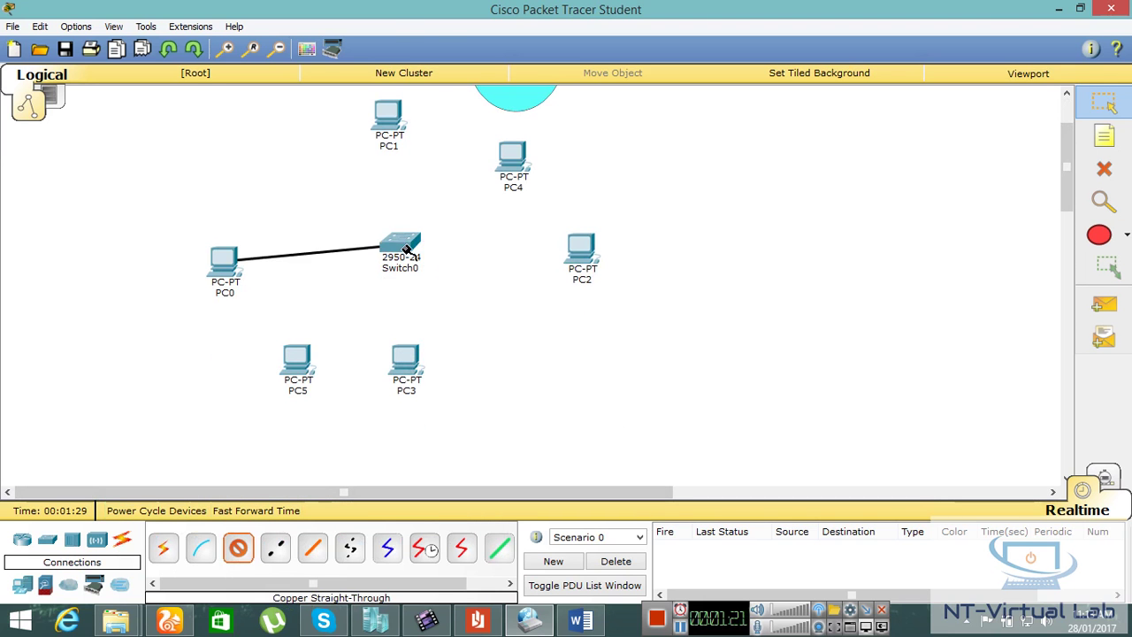
left_click(402, 246)
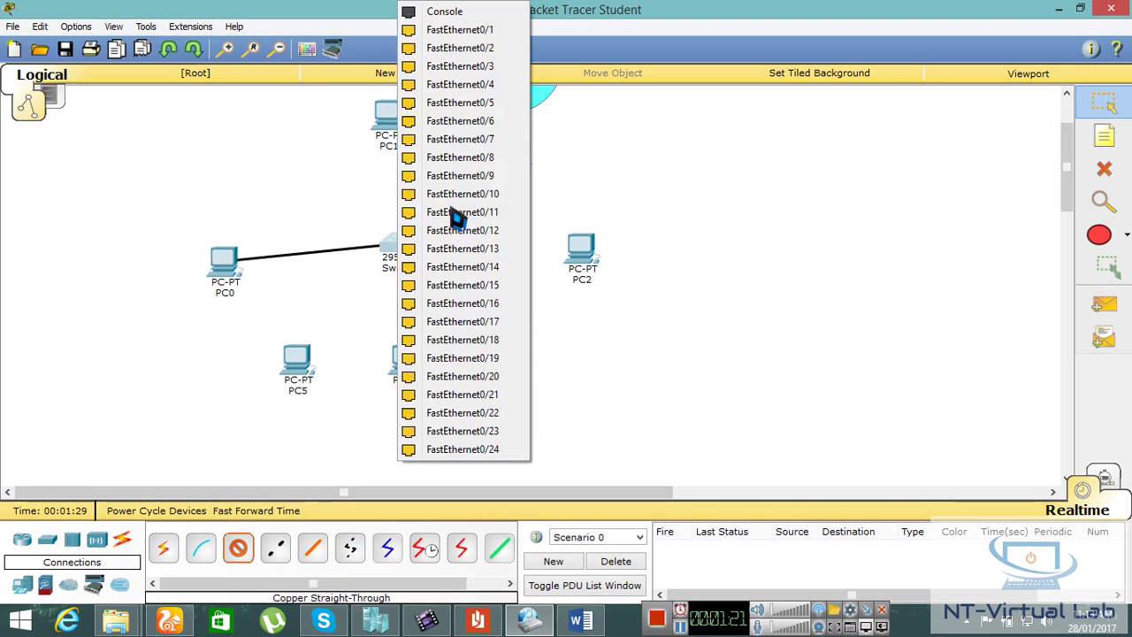
left_click(470, 35)
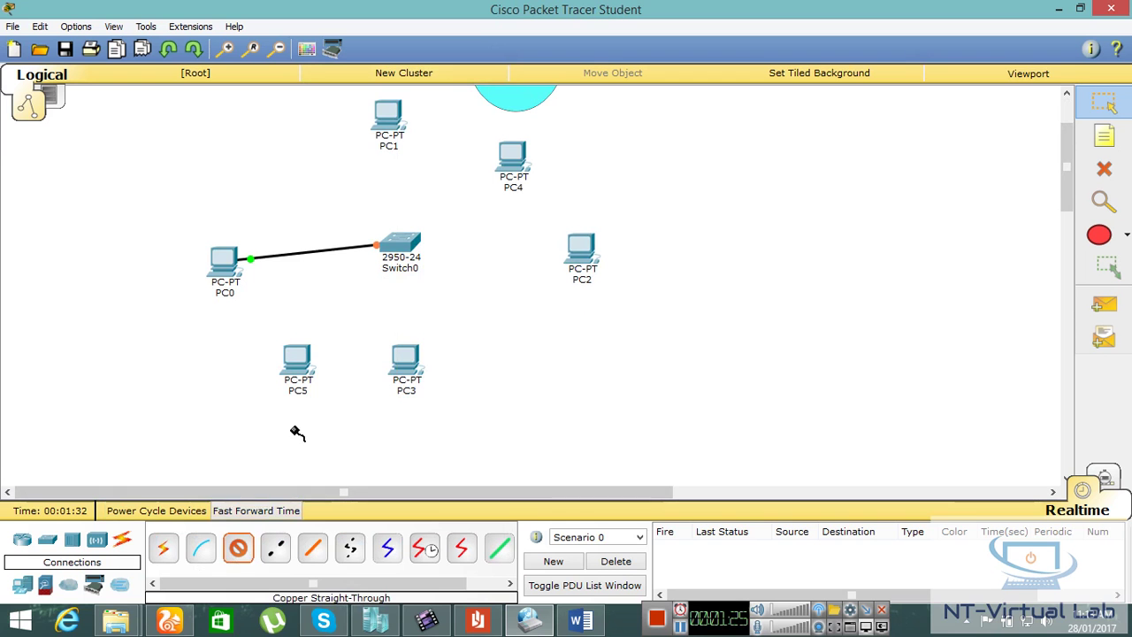
- Connect PC1's FastEthernet0 to Switch0's FastEthernet0/2 with a copper straight-through cable
left_click(400, 106)
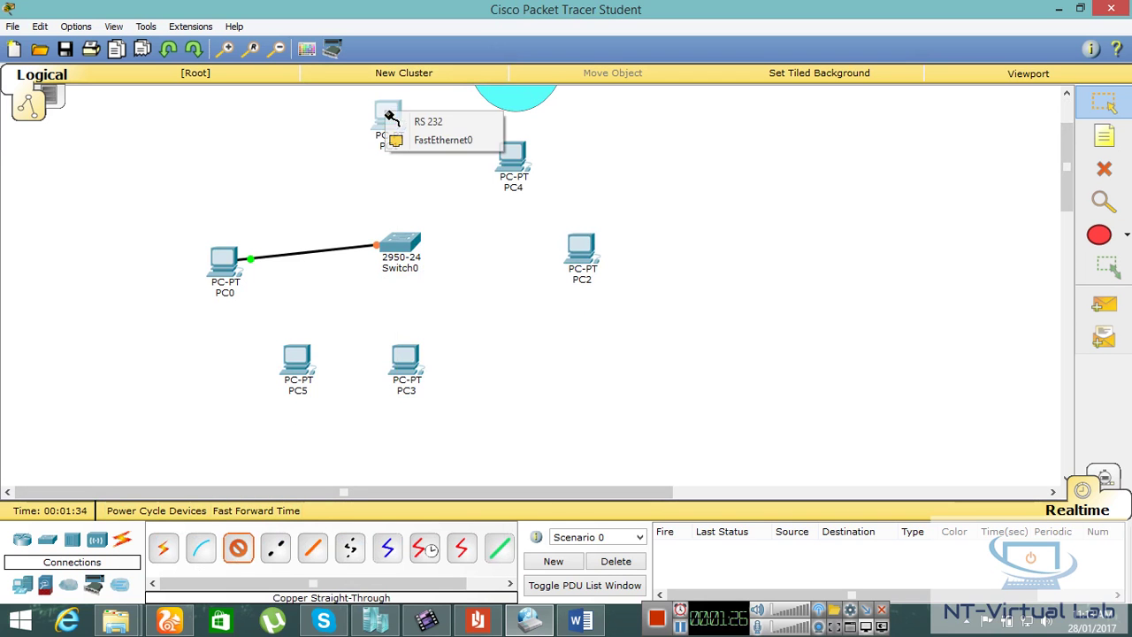
left_click(437, 142)
left_click(398, 237)
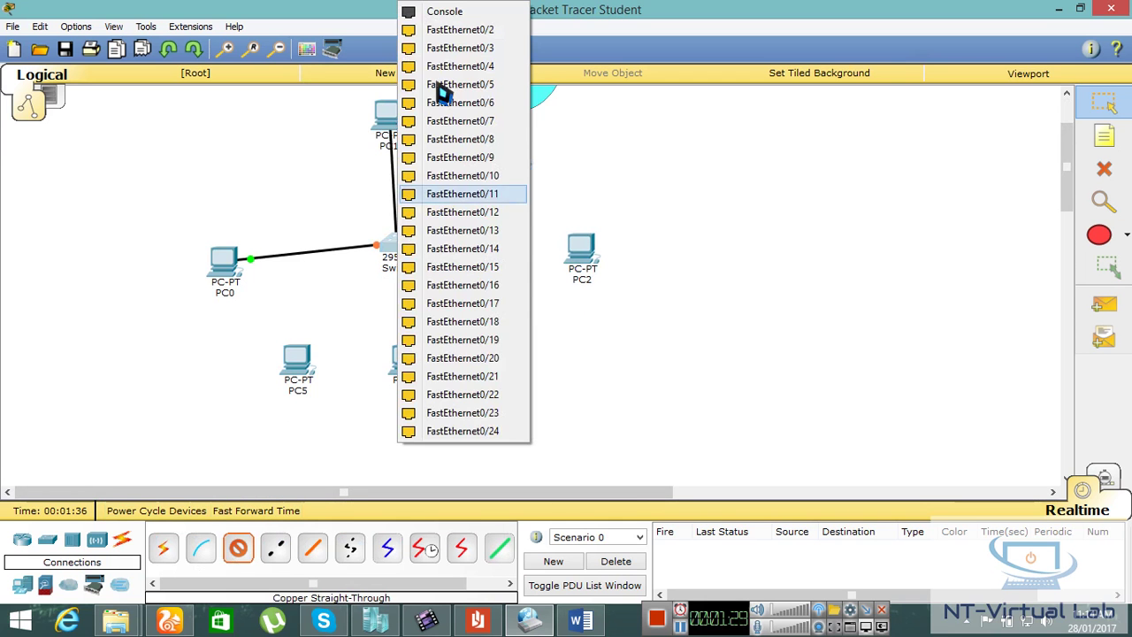
left_click(461, 35)
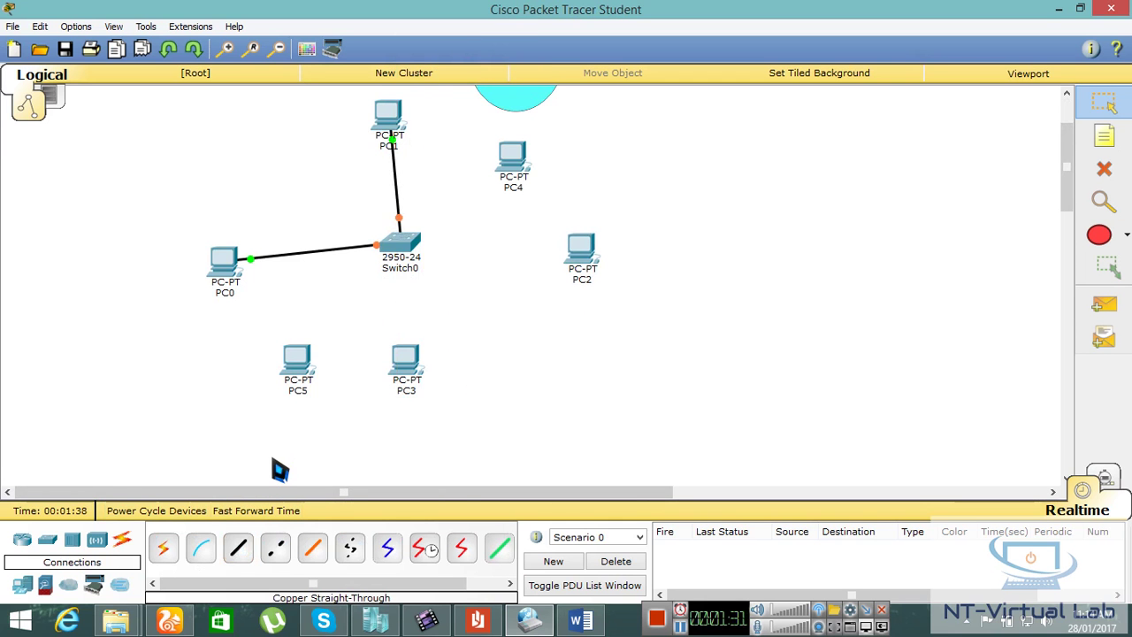
- Connect PC4's FastEthernet0 to Switch0's FastEthernet0/3 with a copper straight-through cable
left_click(239, 551)
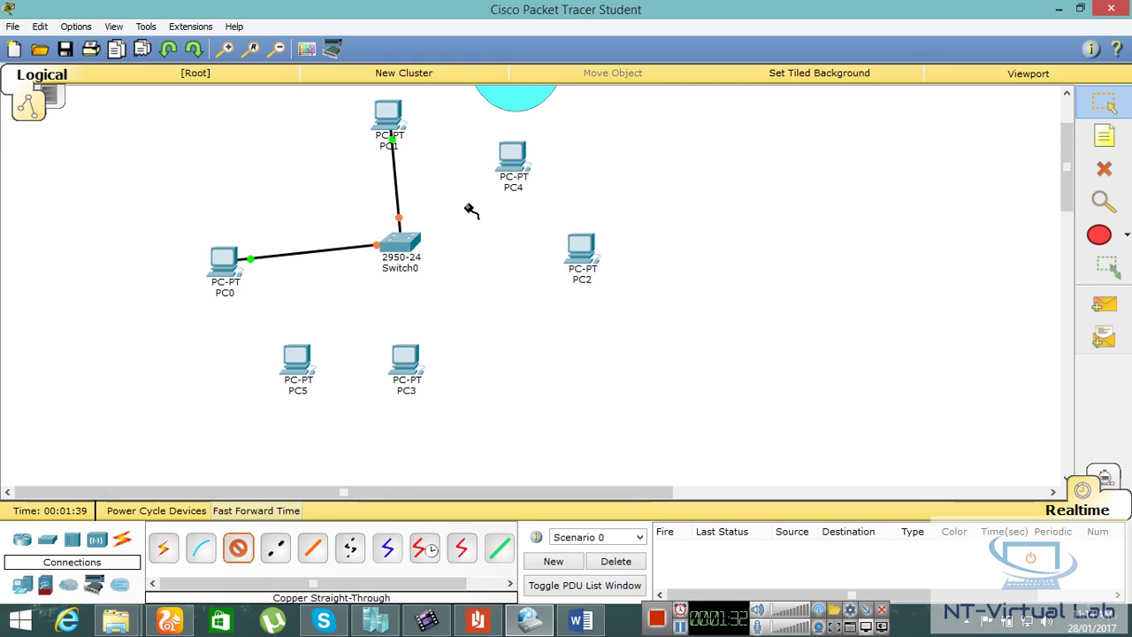
left_click(520, 162)
left_click(577, 190)
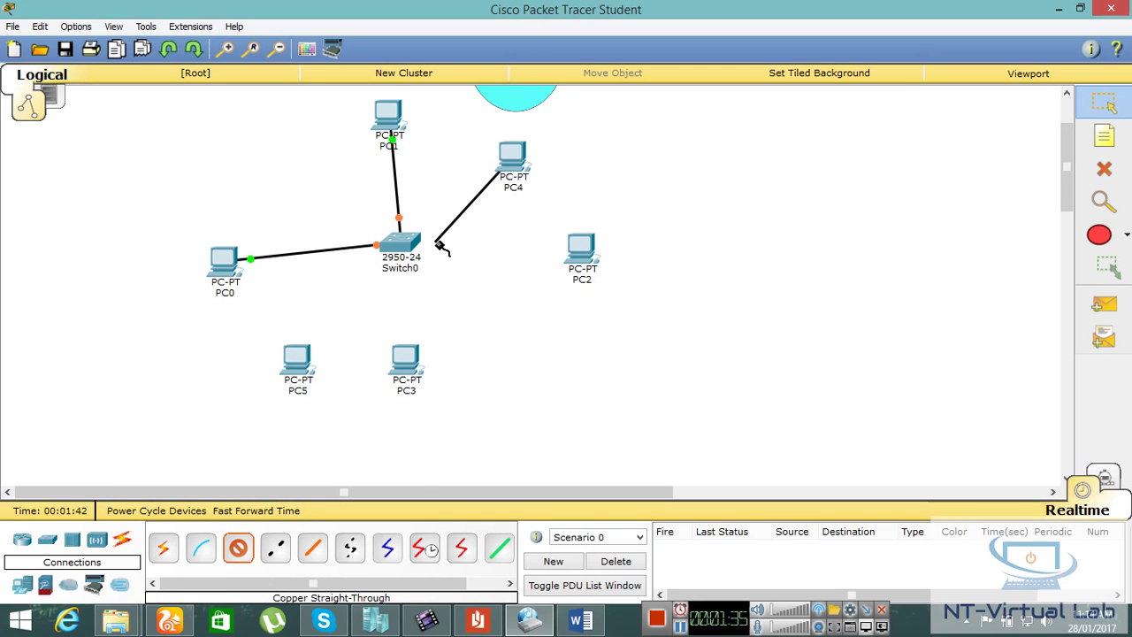
left_click(403, 243)
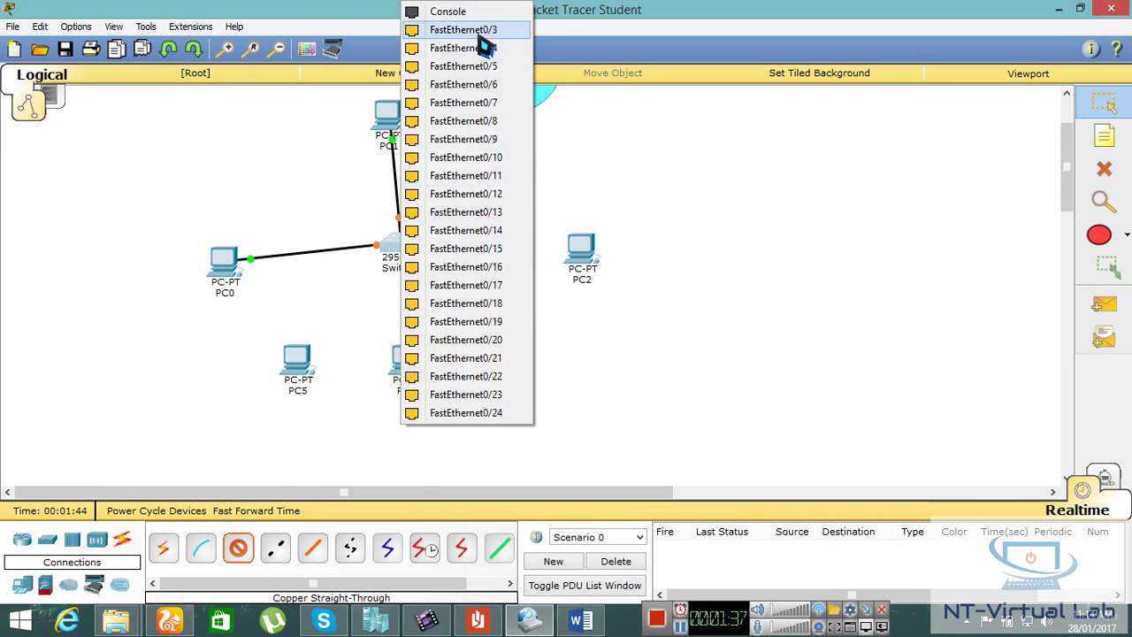
left_click(482, 38)
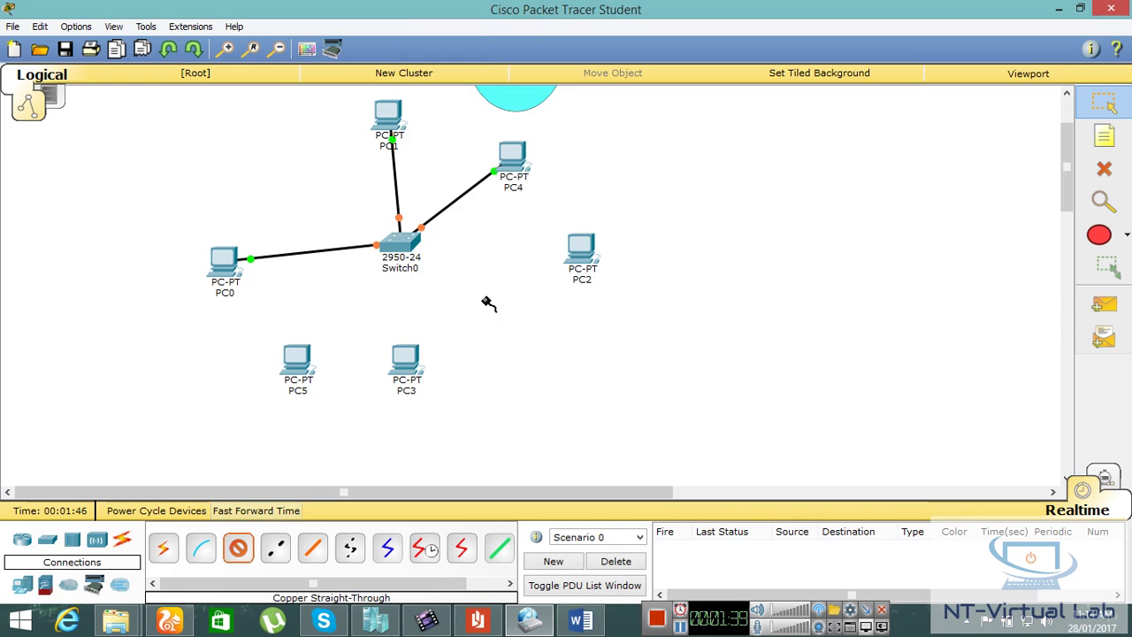
- Connect PC2's FastEthernet0 to Switch0's FastEthernet0/4 with a copper straight-through cable
left_click(575, 247)
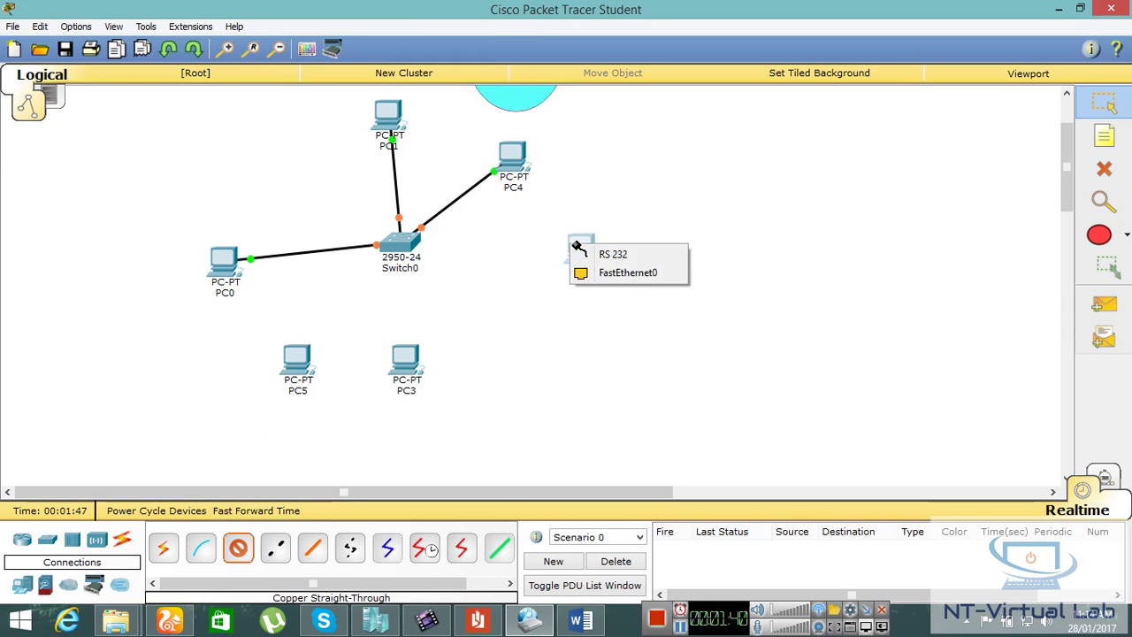
left_click(632, 281)
left_click(402, 241)
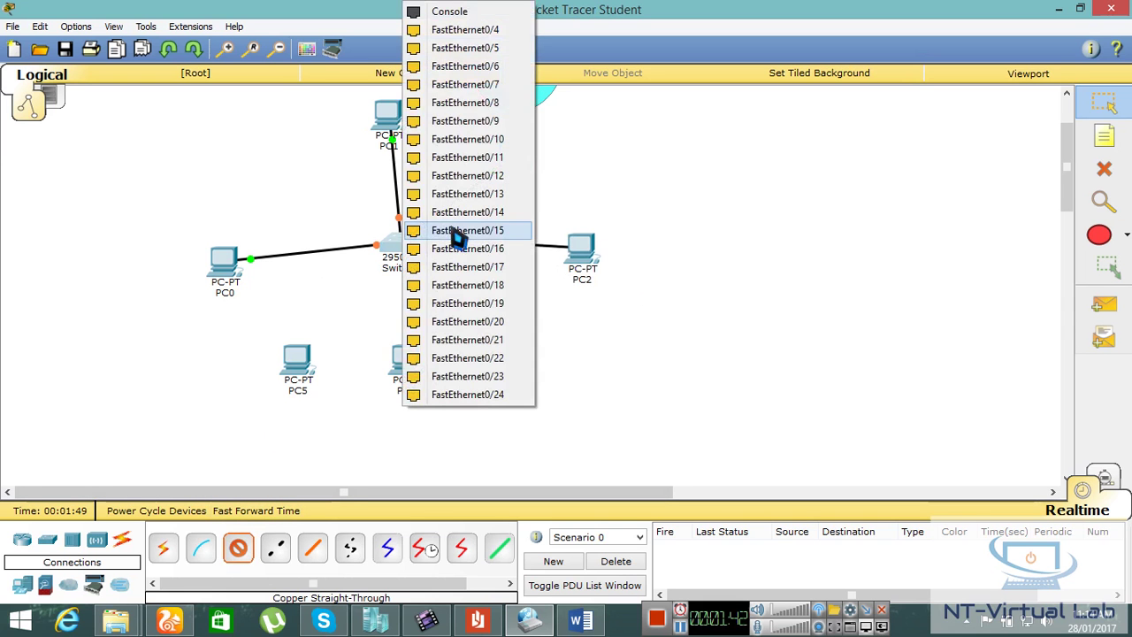
left_click(483, 42)
- Connect PC3's FastEthernet0 to Switch0's FastEthernet0/5 with a copper straight-through cable
left_click(236, 553)
left_click(402, 363)
left_click(464, 386)
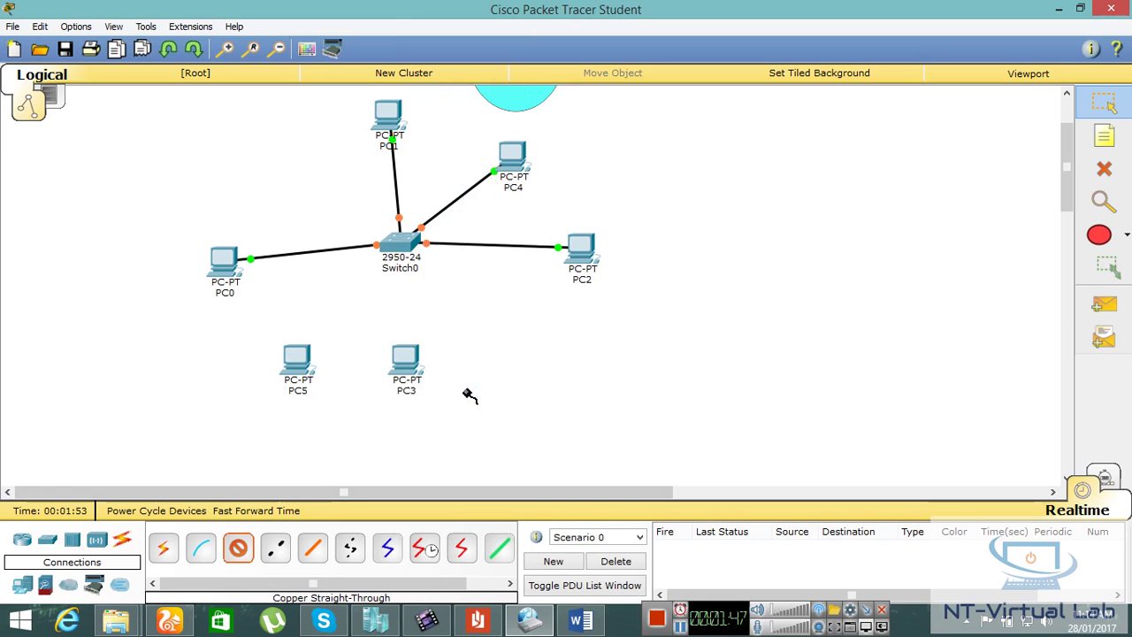
left_click(400, 244)
left_click(451, 274)
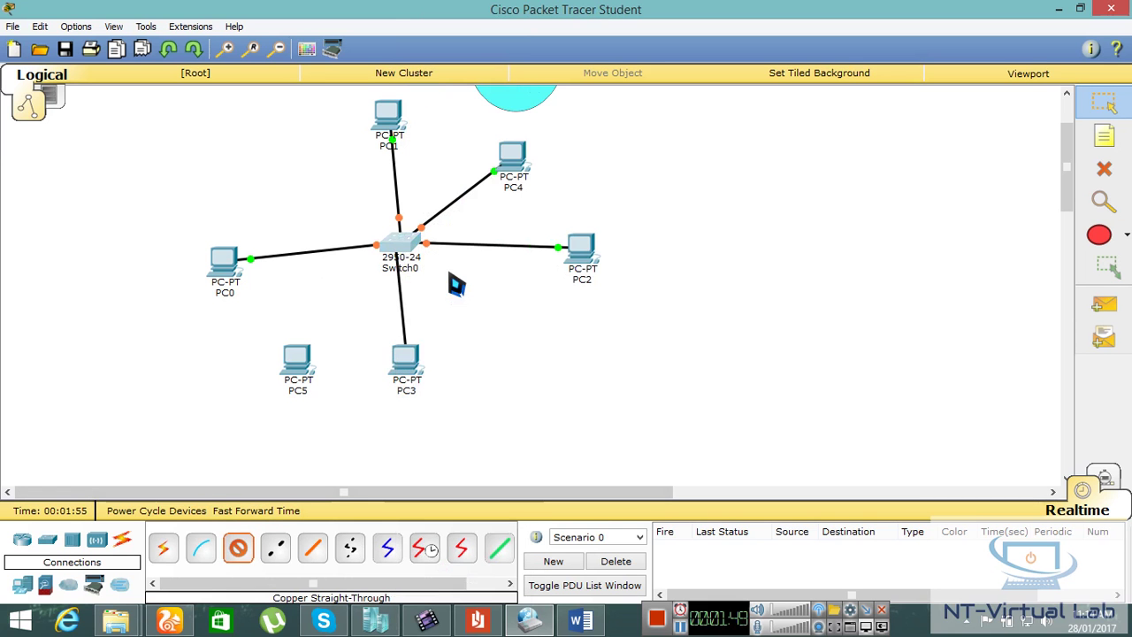
- Connect PC5's FastEthernet0 to Switch0's FastEthernet0/6 with a copper straight-through cable
left_click(237, 548)
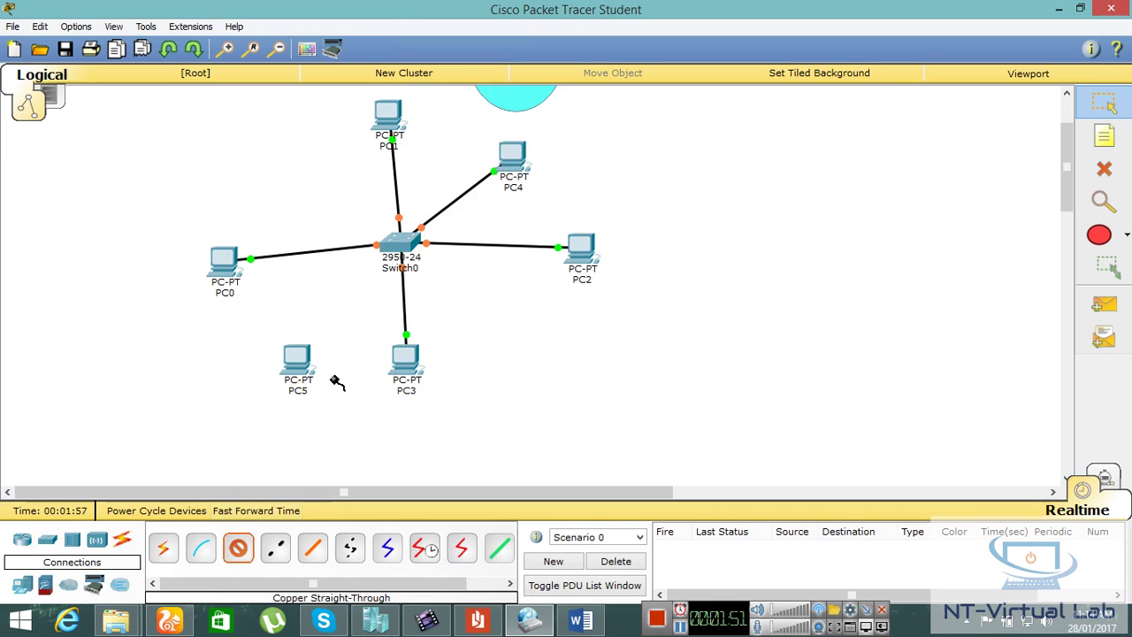
left_click(297, 360)
left_click(349, 385)
left_click(402, 240)
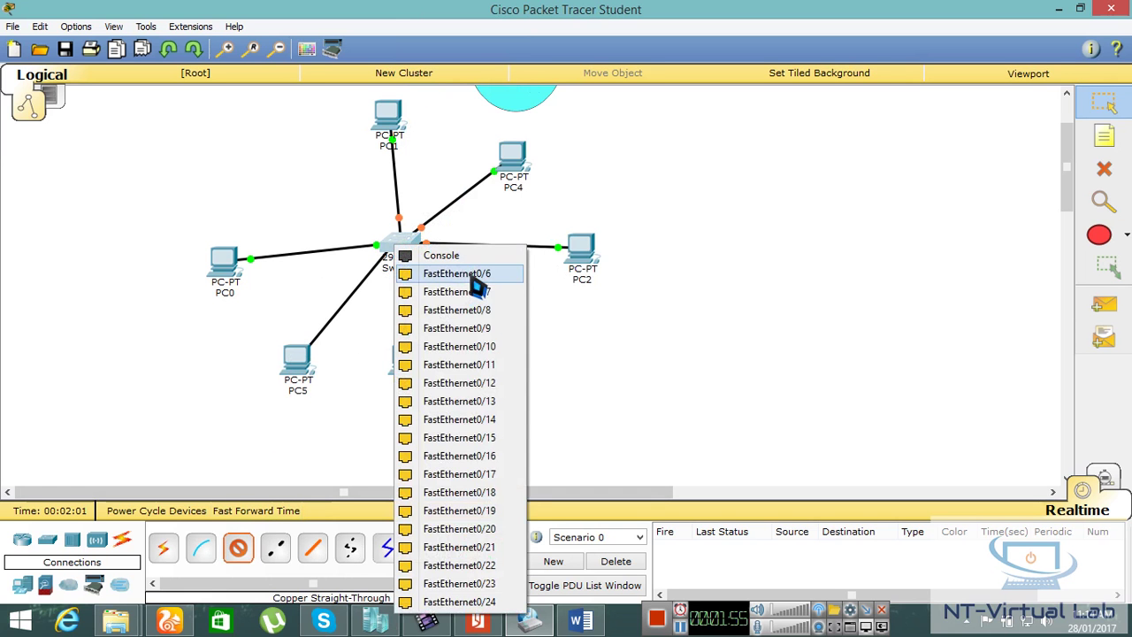
left_click(469, 276)
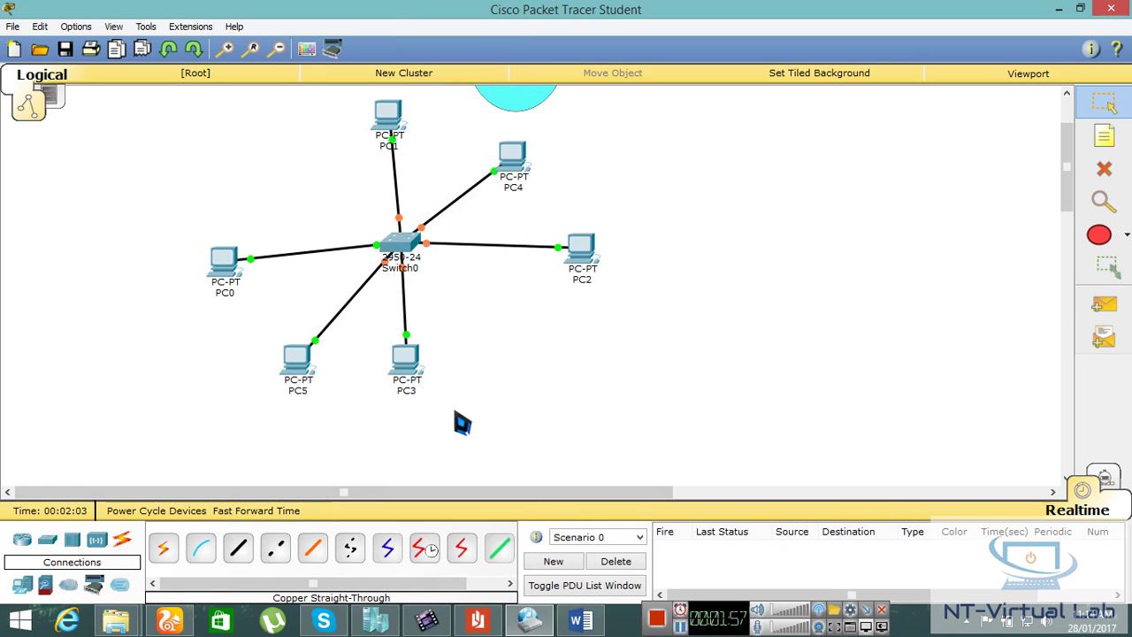
- Add the note "IP Configuration" in the empty area beside the network, beyond PC2
left_click(1103, 135)
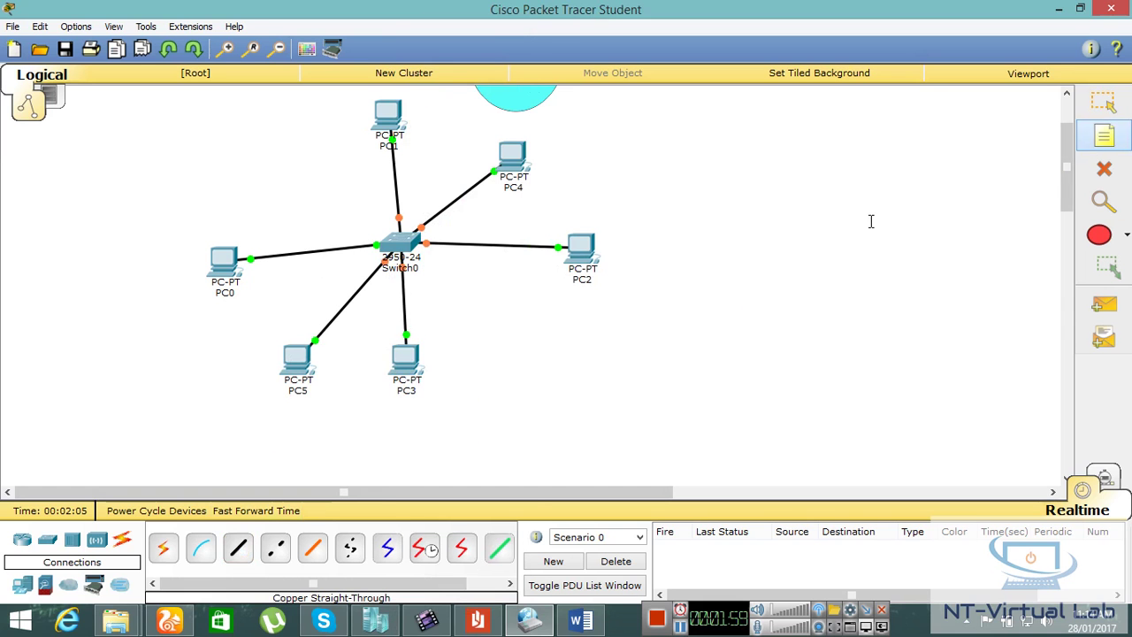
left_click(856, 231)
type("IP Configuration")
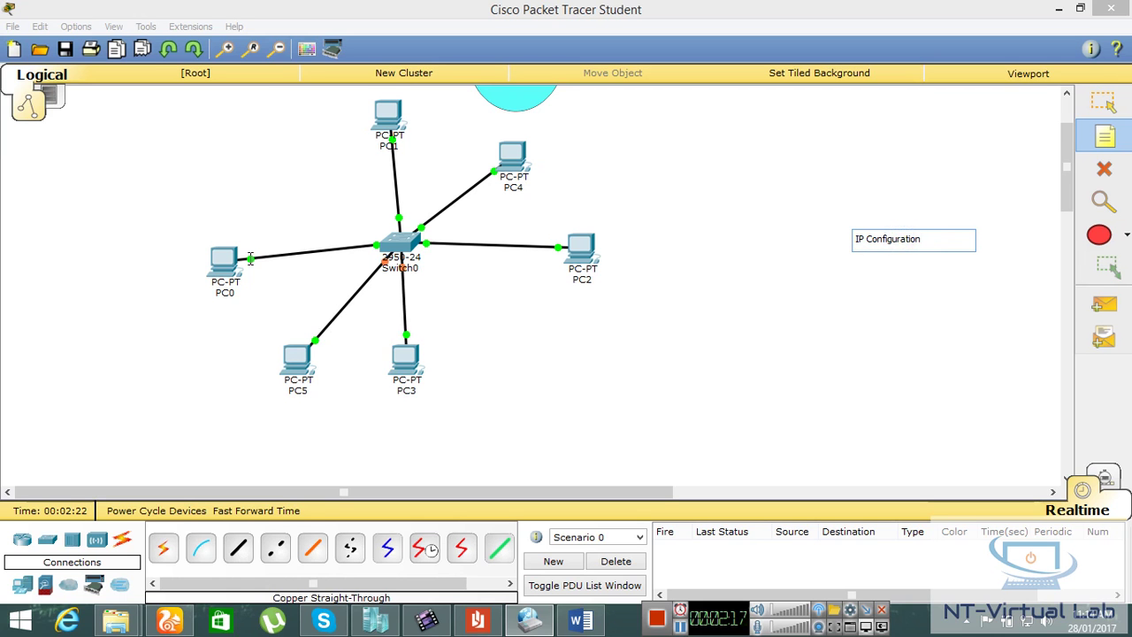
key("Escape")
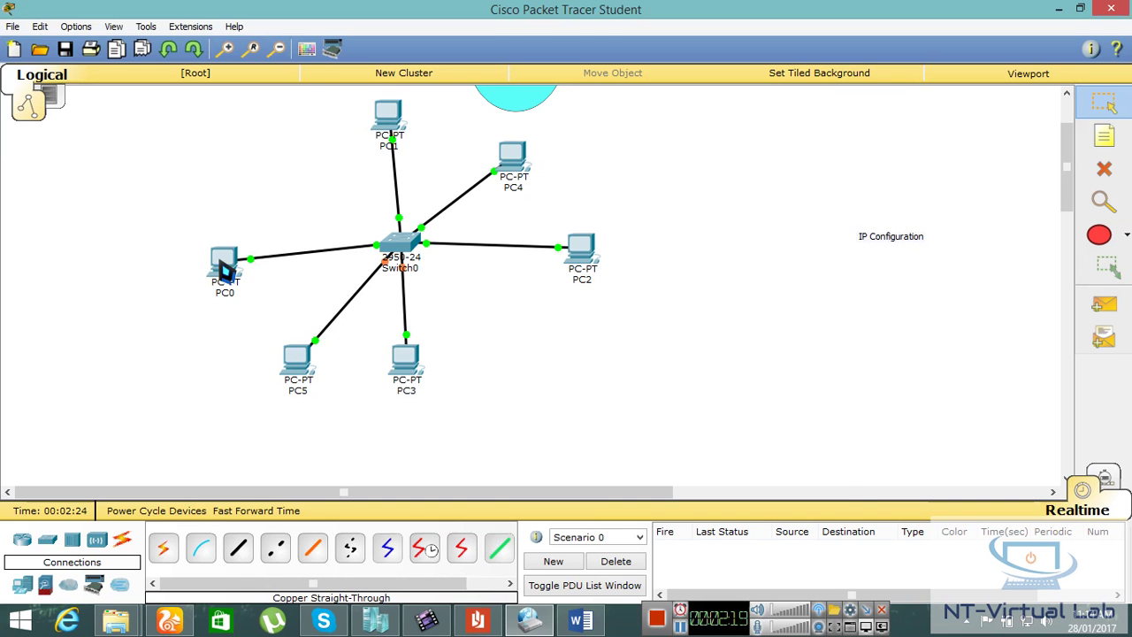
- Assign PC0 the static IP address 192.168.1.1 with subnet mask 255.255.255.0 and close its device window
double_click(223, 260)
left_click(446, 131)
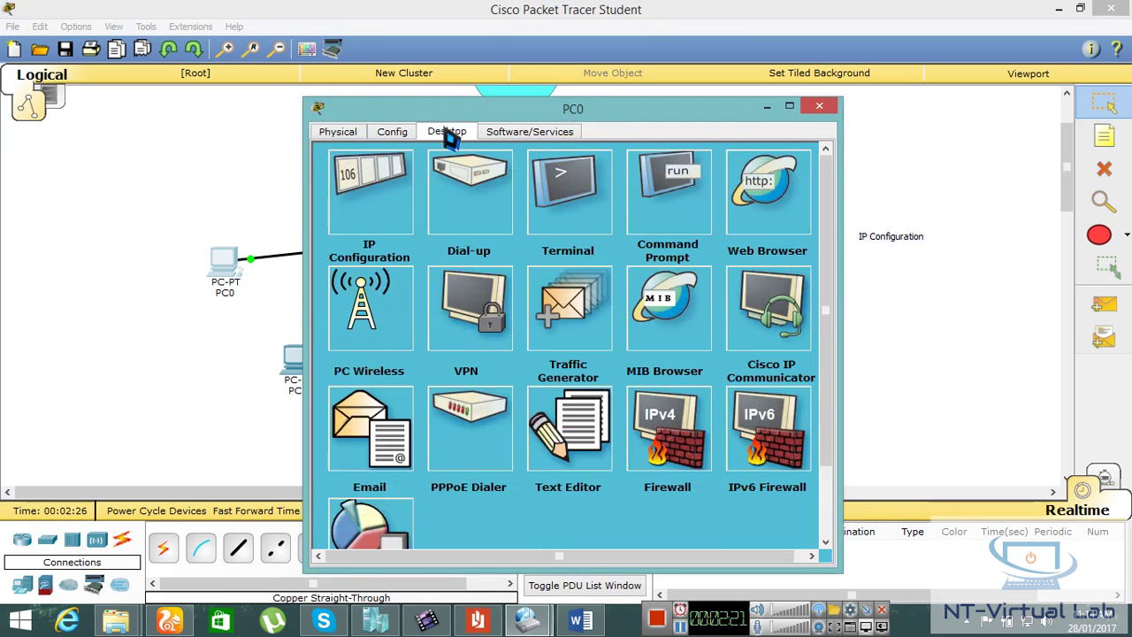
left_click(376, 186)
left_click(483, 229)
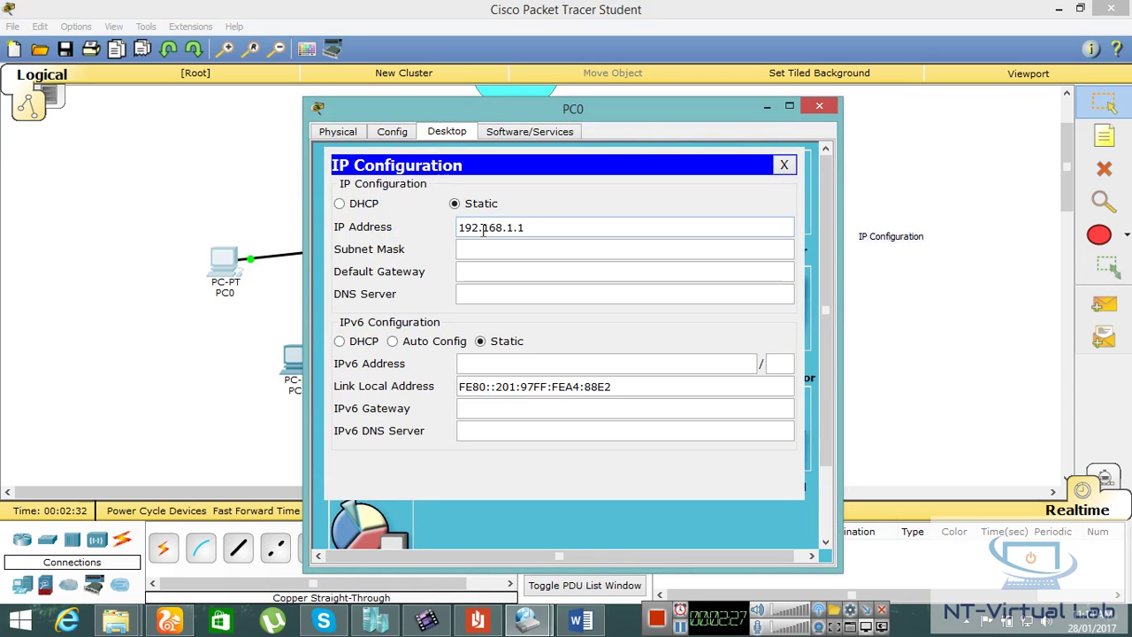
double_click(483, 229)
left_click(486, 249)
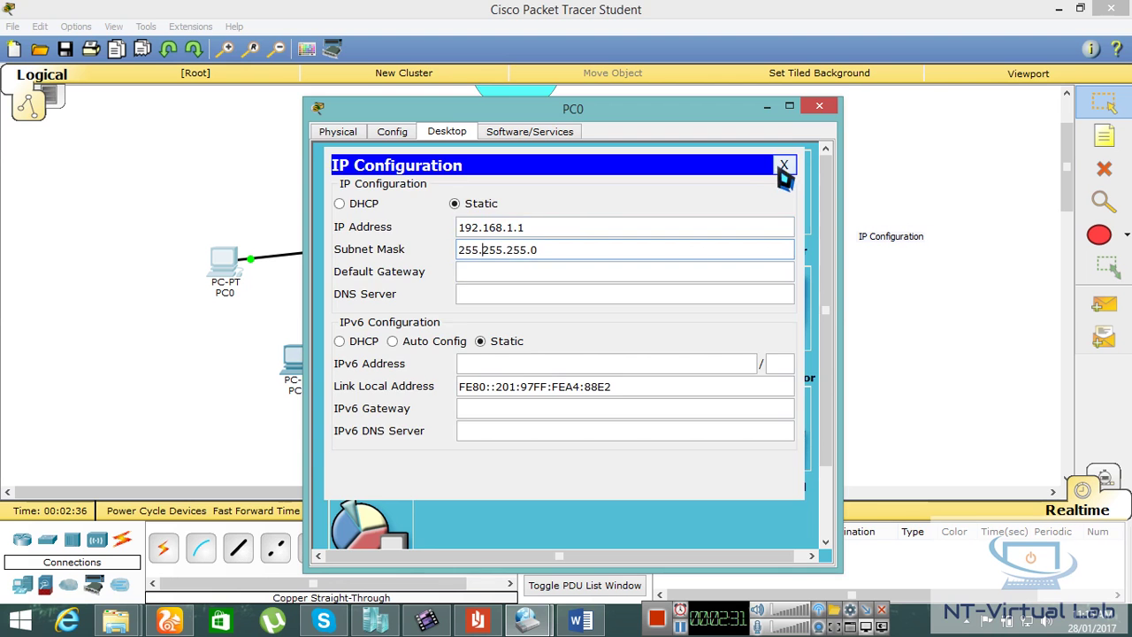
left_click(784, 165)
left_click(821, 107)
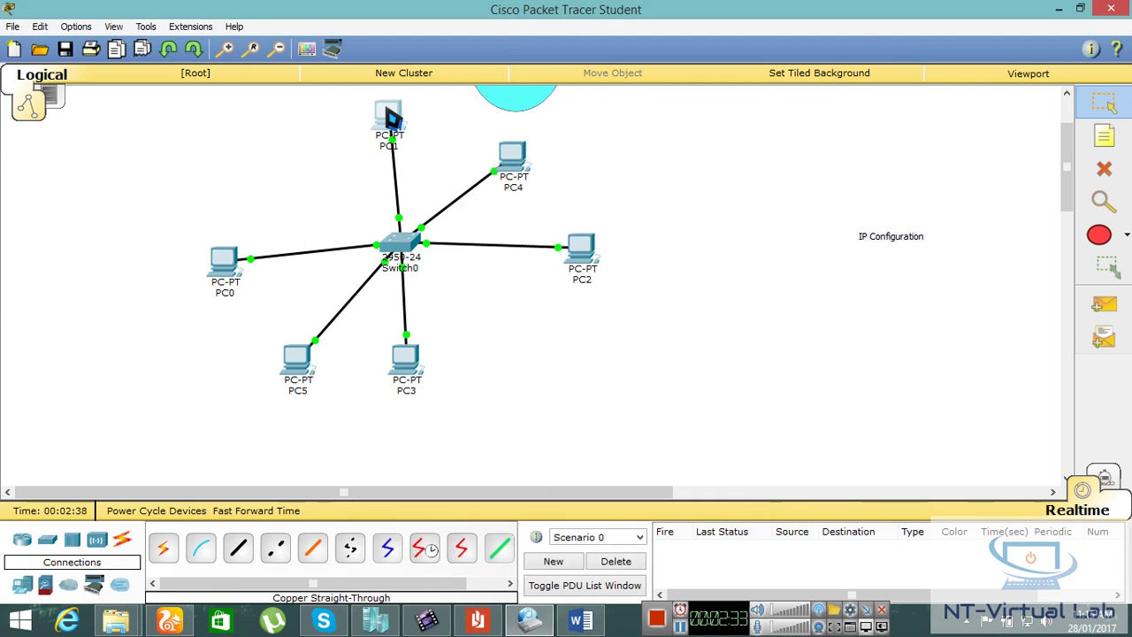
- Assign PC1 the static IP address 192.168.1.2 with subnet mask 255.255.255.0 and close its device window
left_click(390, 116)
left_click(440, 134)
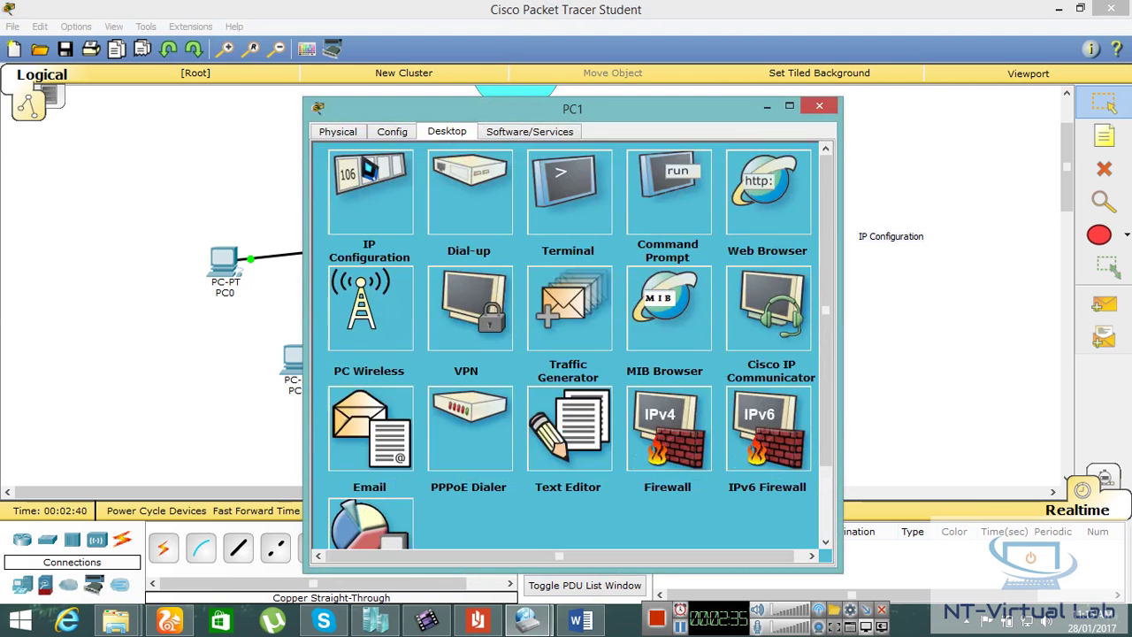
left_click(366, 164)
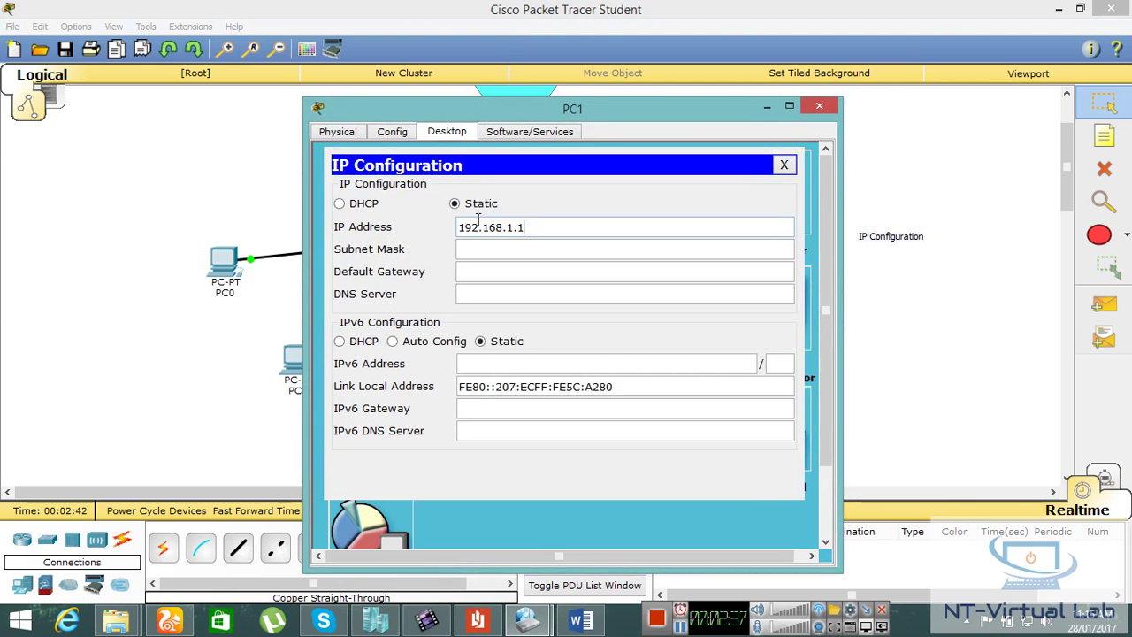
type("192.168.1.2")
left_click(533, 248)
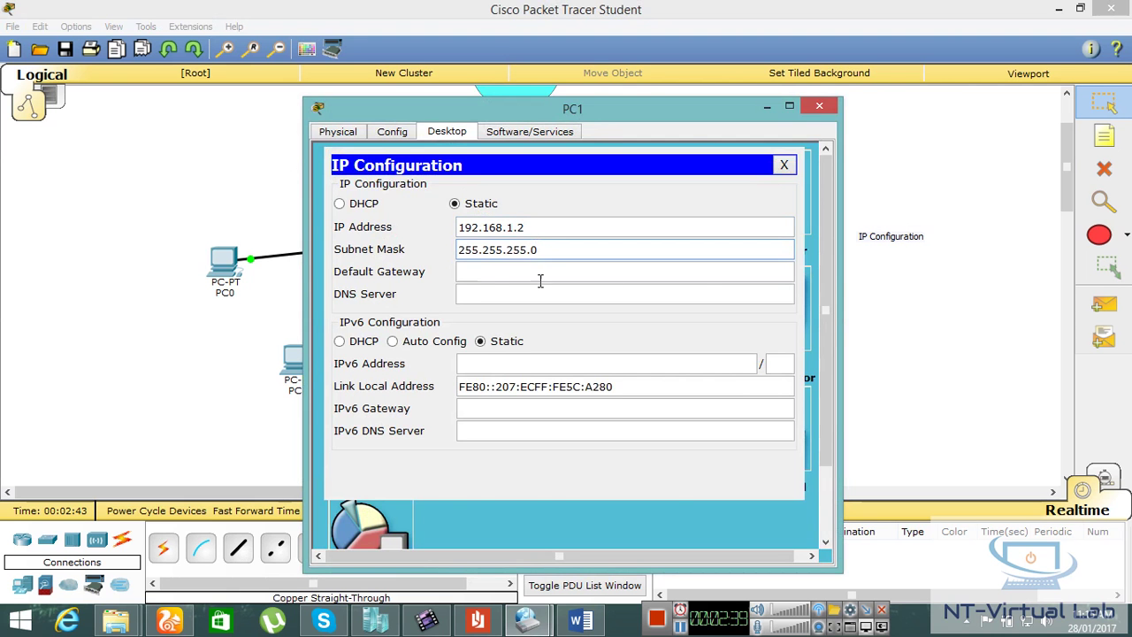
left_click(783, 166)
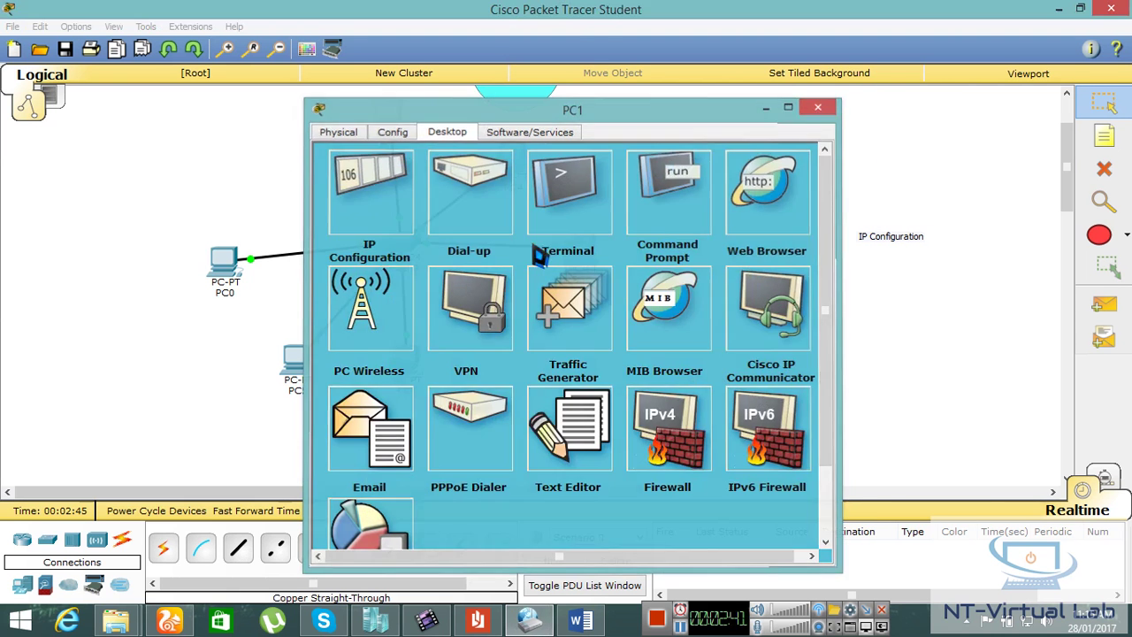
left_click(819, 106)
- Assign PC4 the static IP address 192.168.1.3 with subnet mask 255.255.255.0 and close its device window
left_click(515, 168)
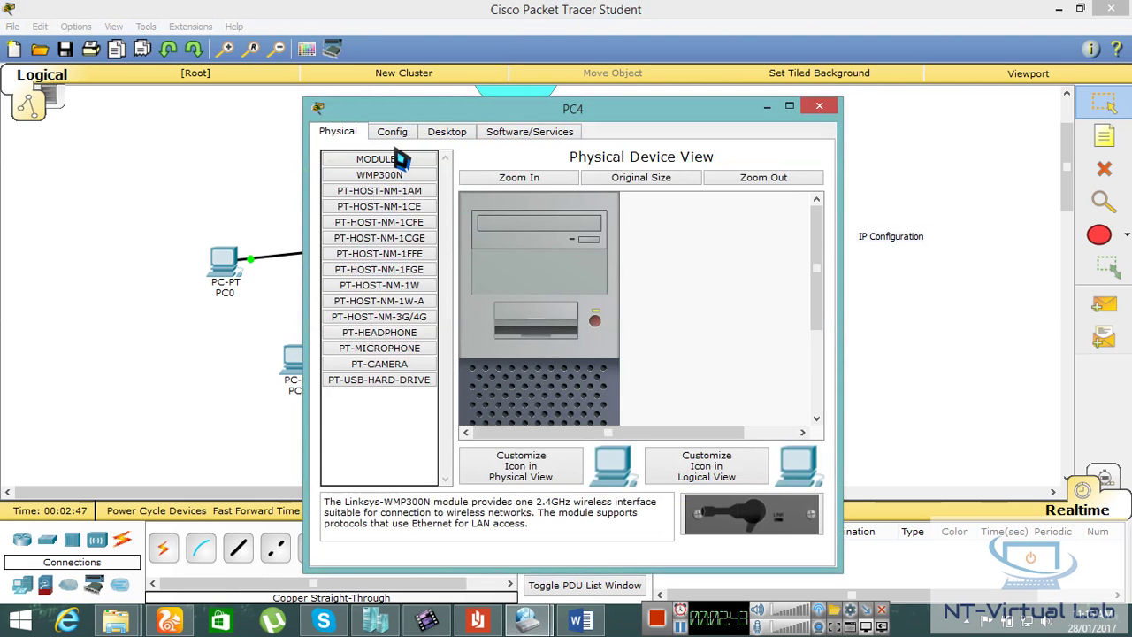
left_click(446, 132)
left_click(373, 194)
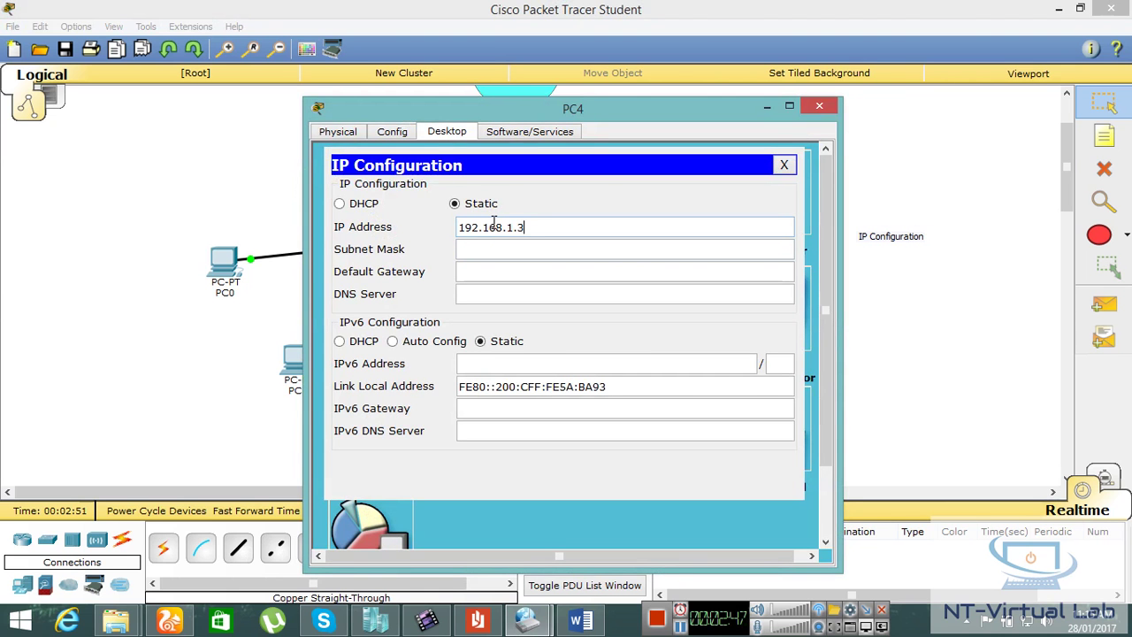
left_click(506, 249)
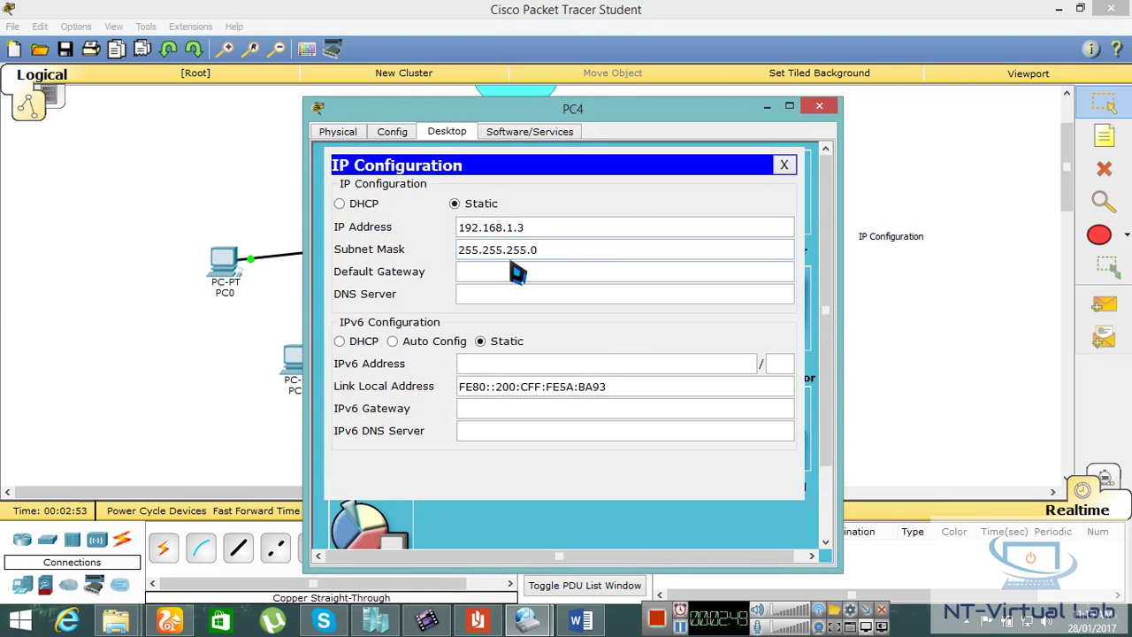
left_click(783, 165)
left_click(819, 106)
- Assign PC2 the static IP address 192.168.1.4, fill in its default subnet mask and close its device window
left_click(582, 251)
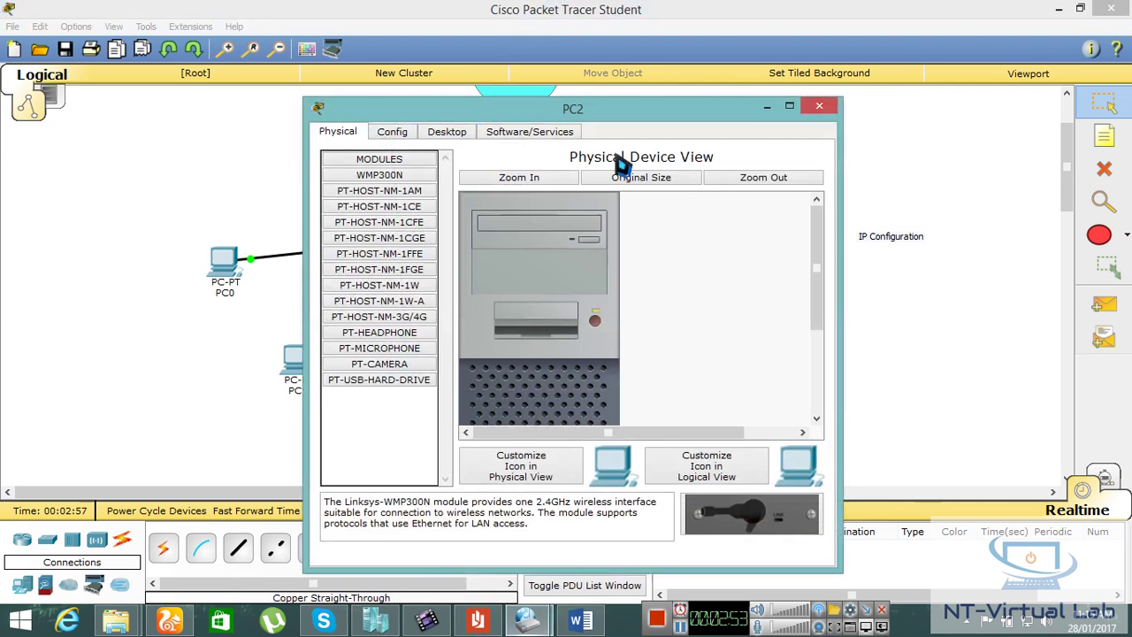
left_click(446, 133)
left_click(402, 209)
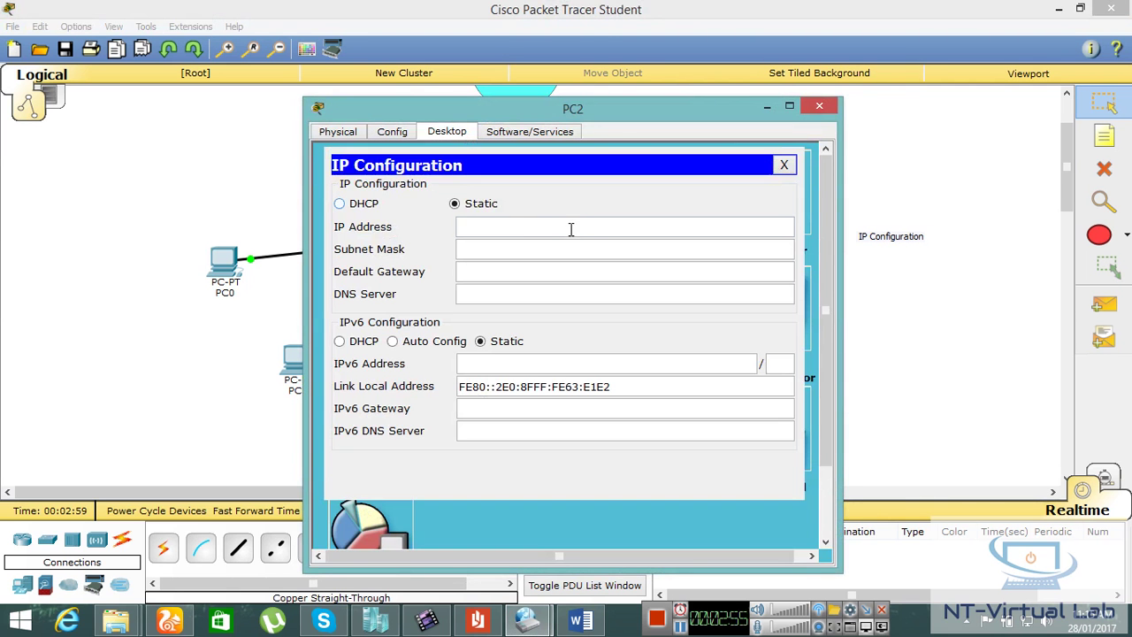
left_click(513, 229)
type("192.168.1.4")
left_click(520, 248)
left_click(784, 165)
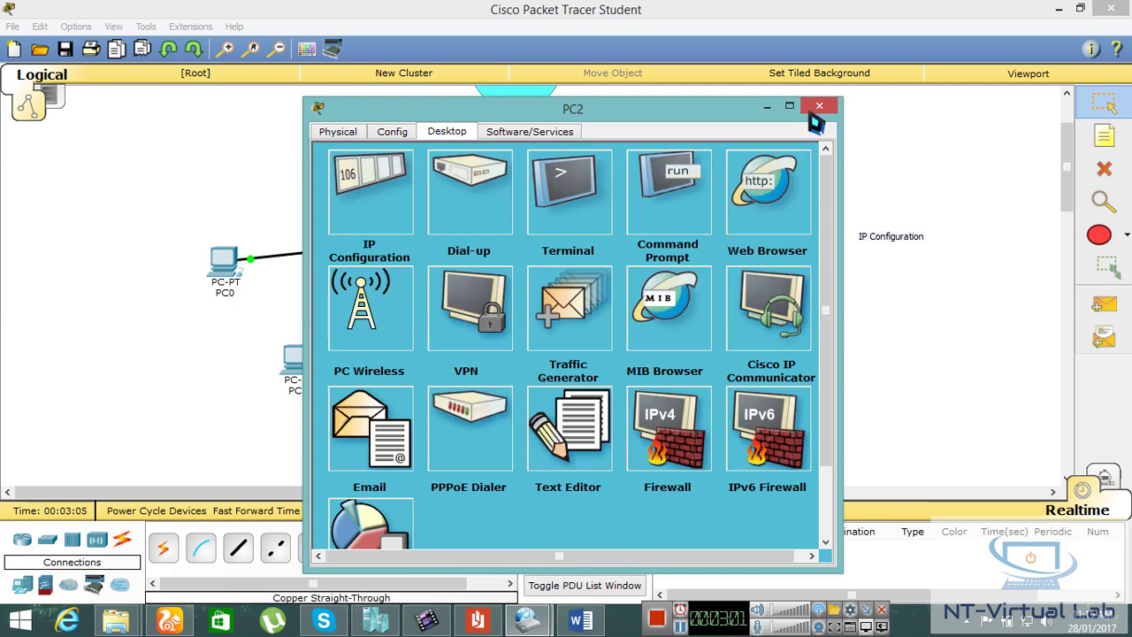
left_click(817, 107)
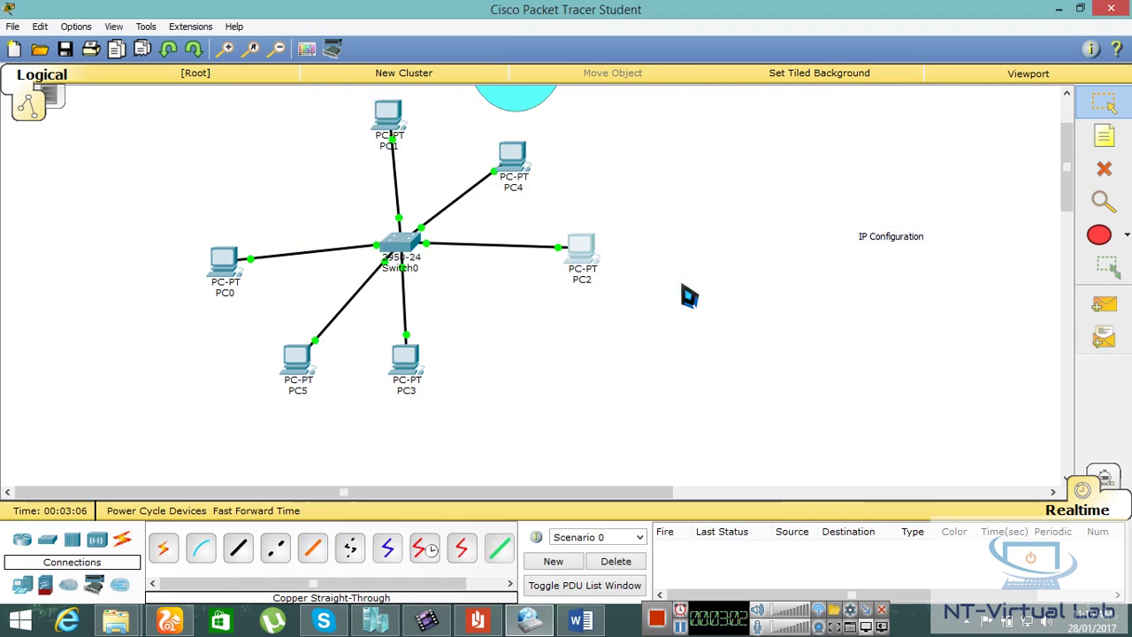
- Assign PC3 the static IP address 192.168.1.5 with subnet mask 255.255.255.0 and close its device window
left_click(405, 358)
left_click(446, 131)
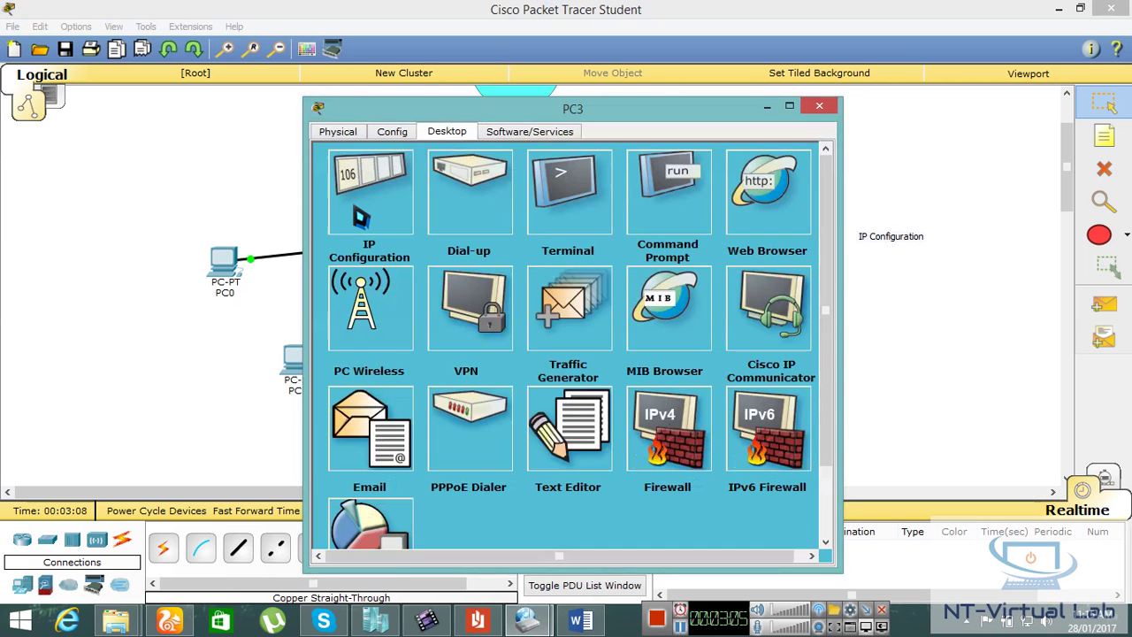
left_click(367, 219)
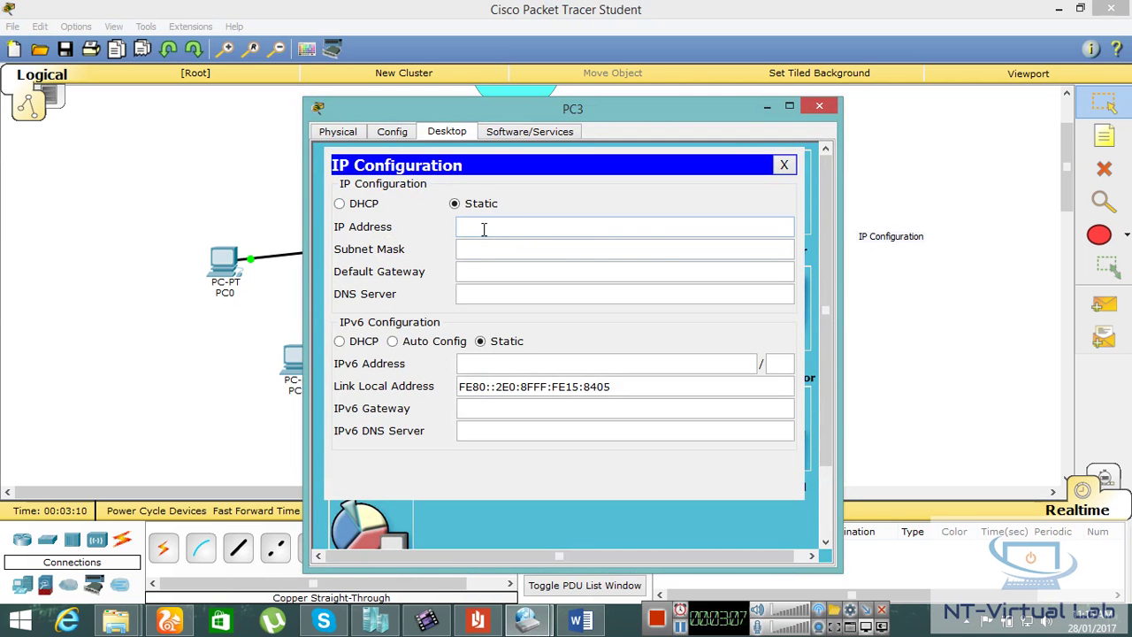
left_click(485, 246)
left_click(485, 247)
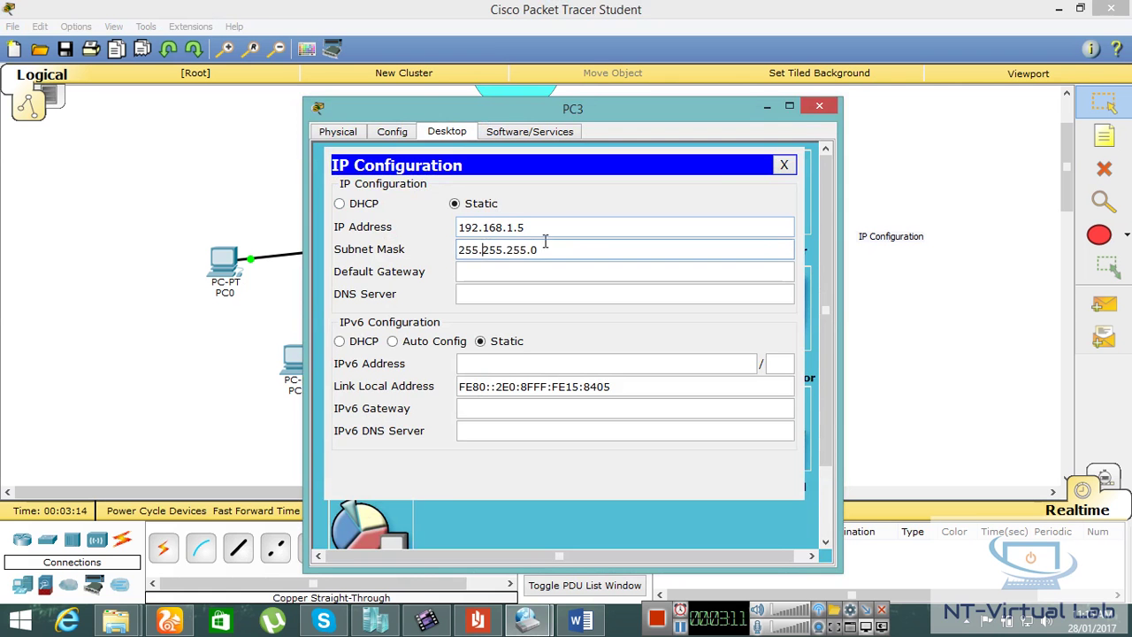
left_click(783, 165)
left_click(825, 109)
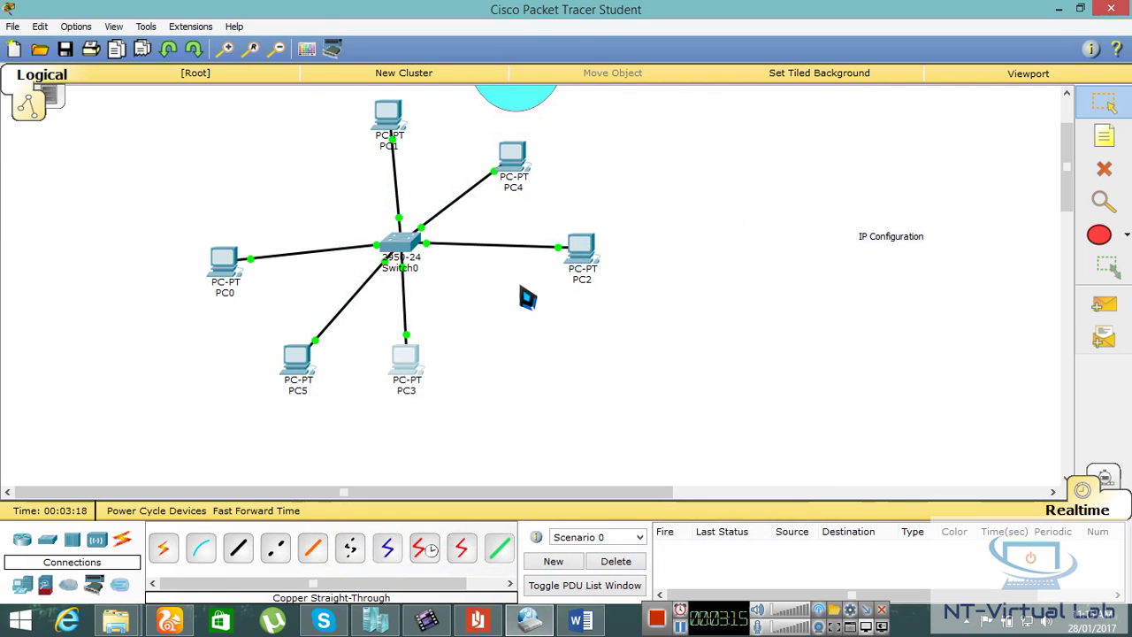
- Assign PC5 the static IP address 192.168.1.6 with subnet mask 255.255.255.0 and close its device window
left_click(295, 362)
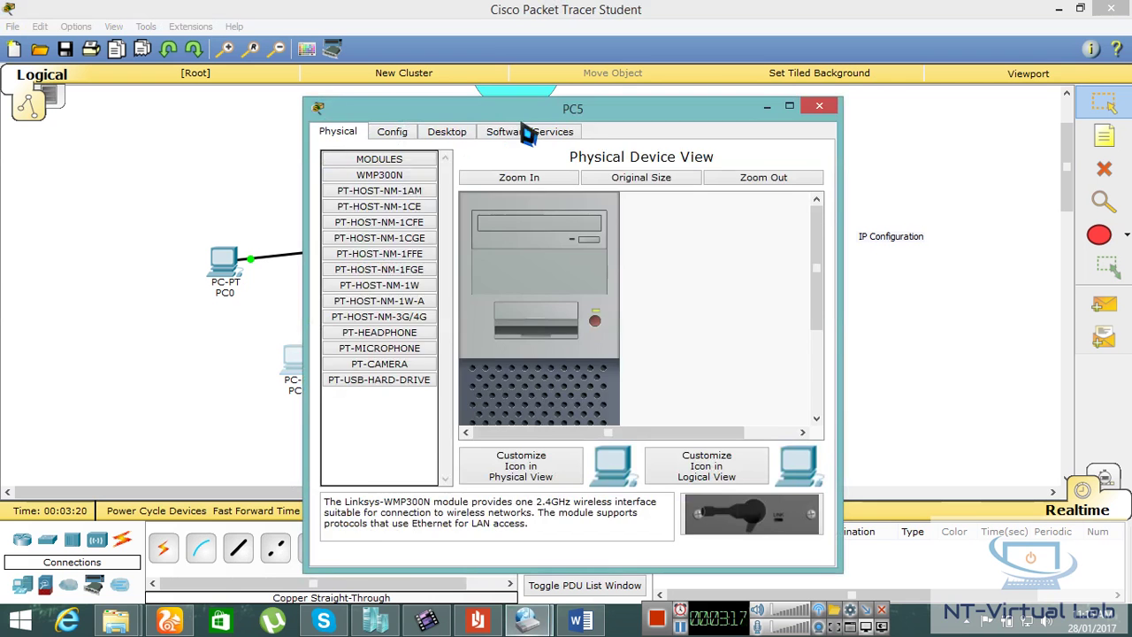
left_click(451, 134)
left_click(392, 206)
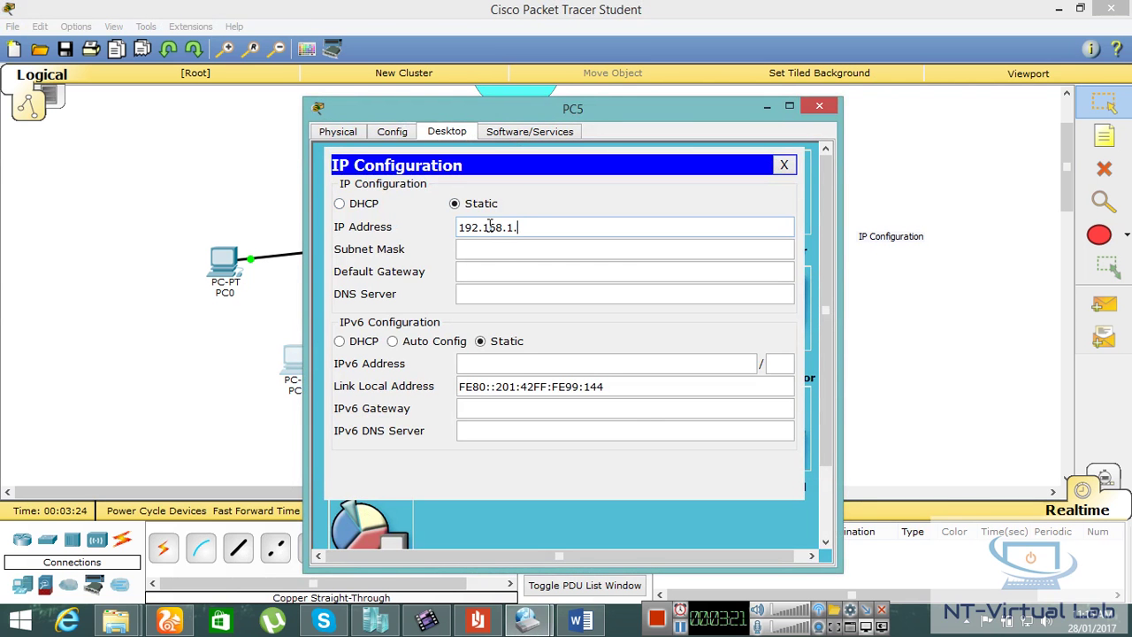
left_click(506, 250)
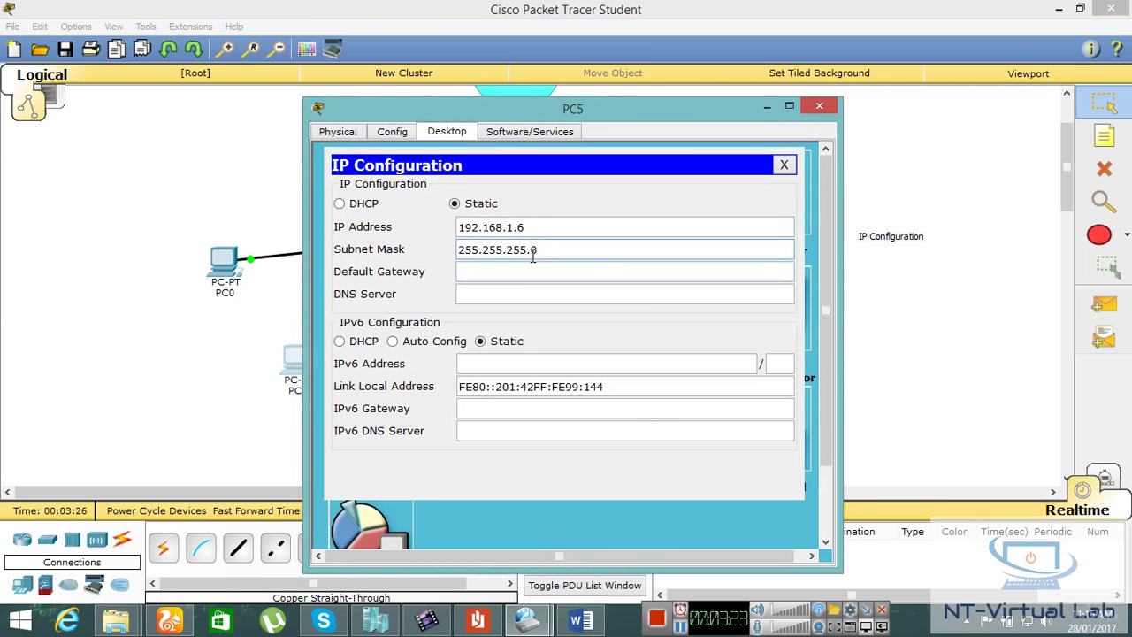
left_click(783, 166)
left_click(819, 106)
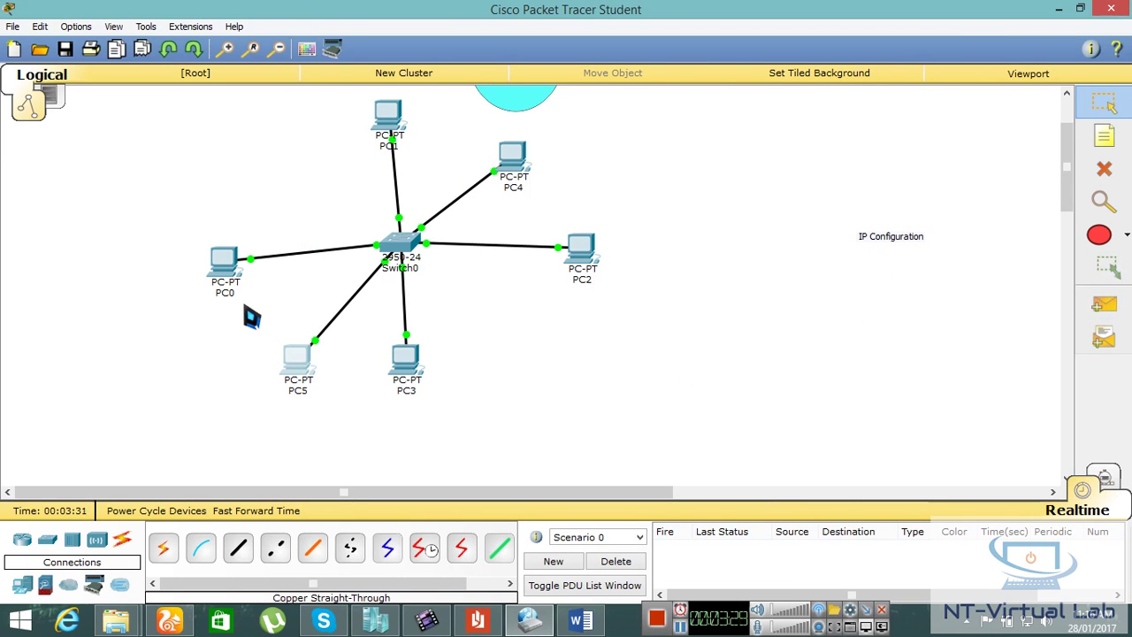
left_click(297, 359)
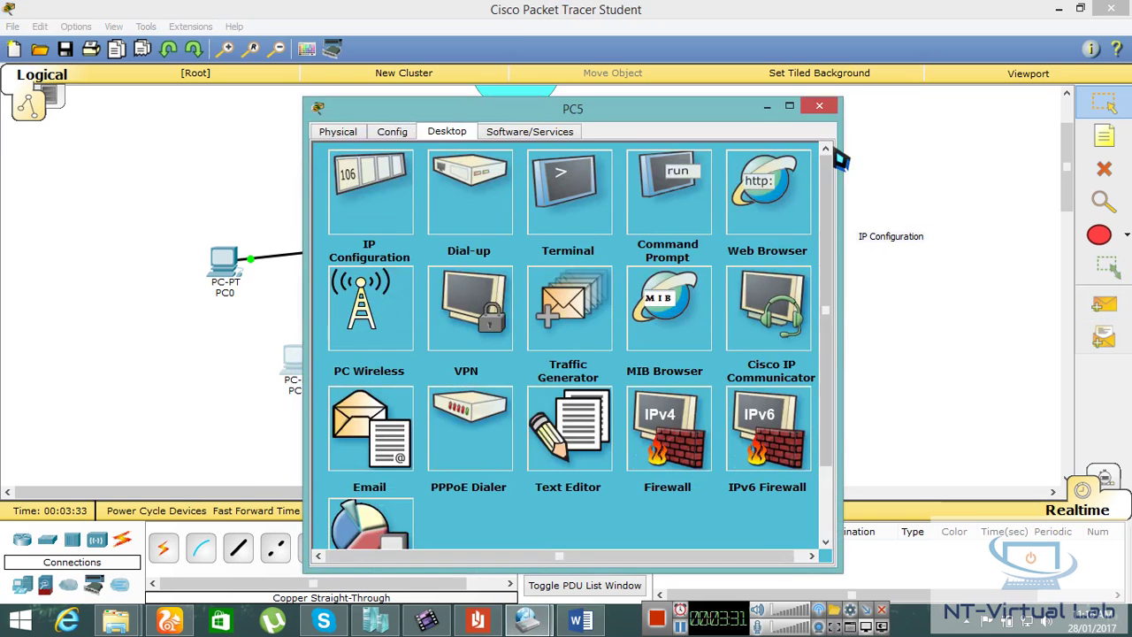
left_click(826, 106)
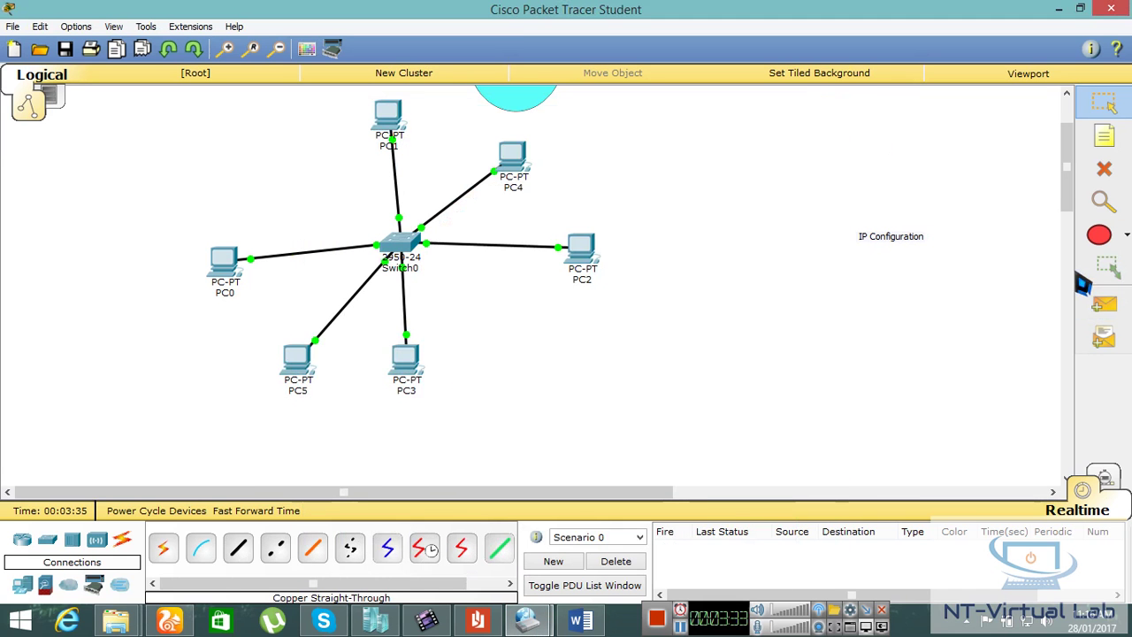
- Send a simple PDU from PC0 to PC5 to test their connectivity
left_click(1104, 304)
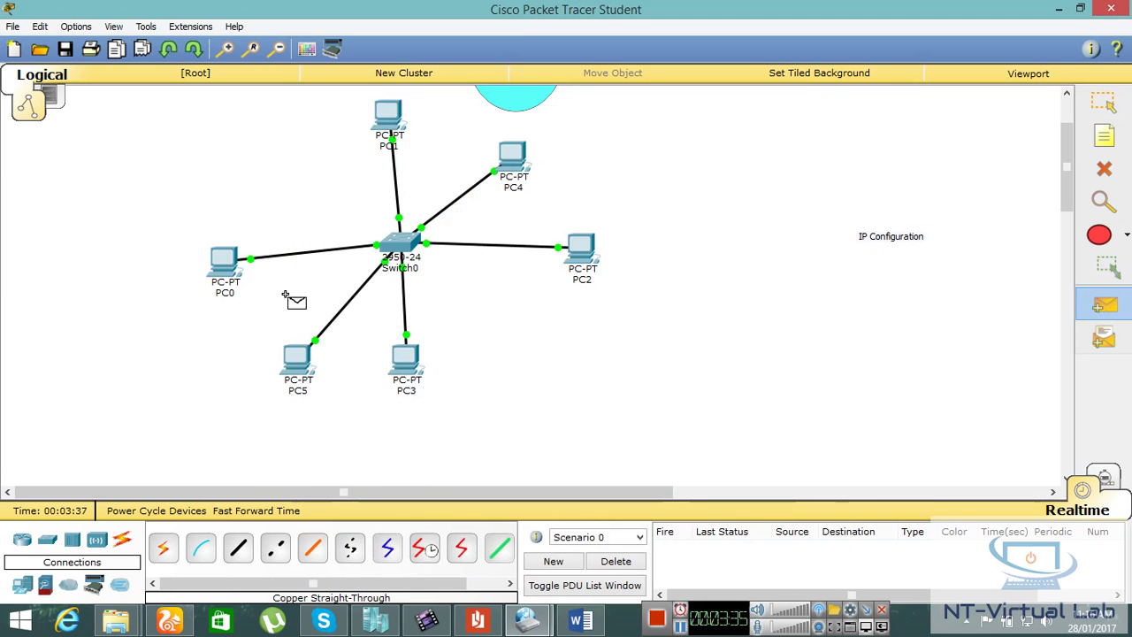
left_click(299, 363)
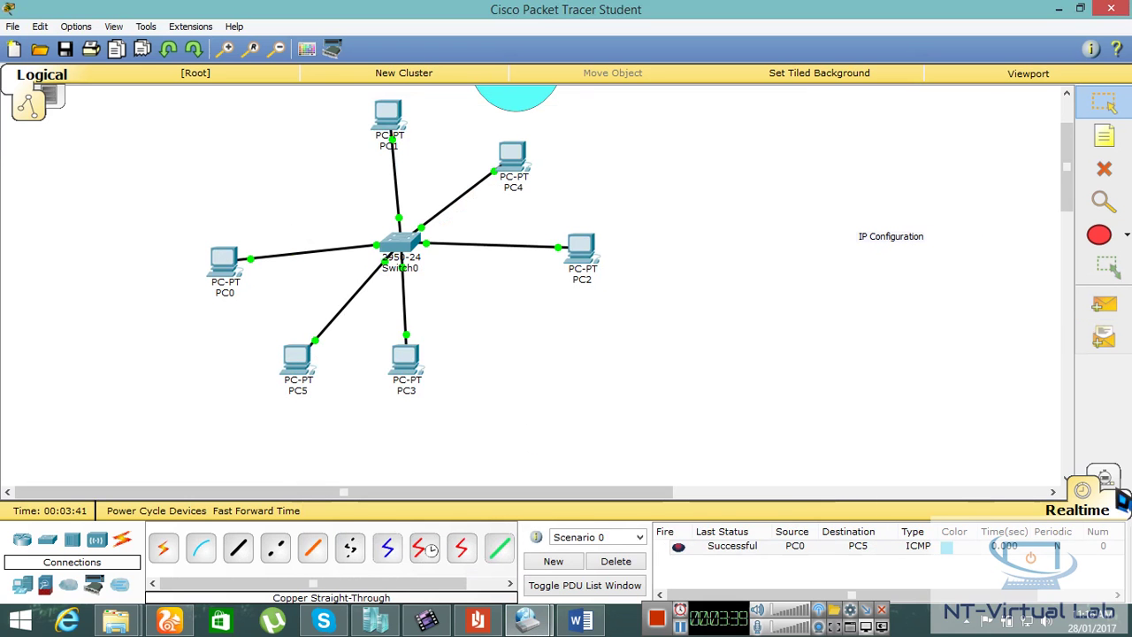
- Play the PC0-to-PC5 message in Simulation mode with automatic capture, close the event list and return to Realtime mode
left_click(1104, 479)
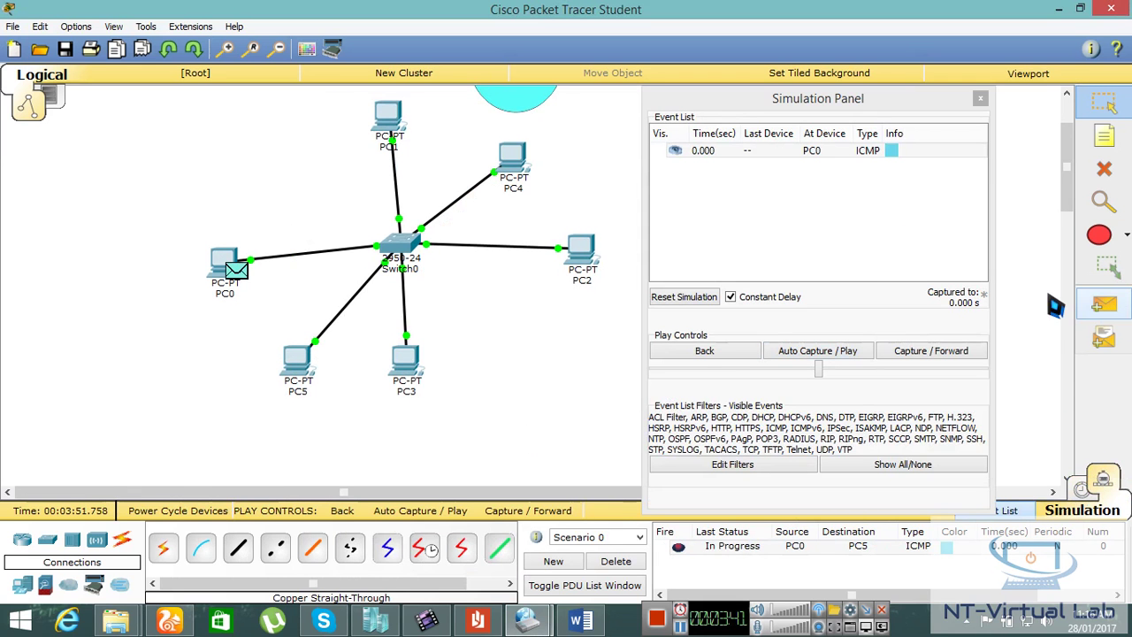
left_click(836, 353)
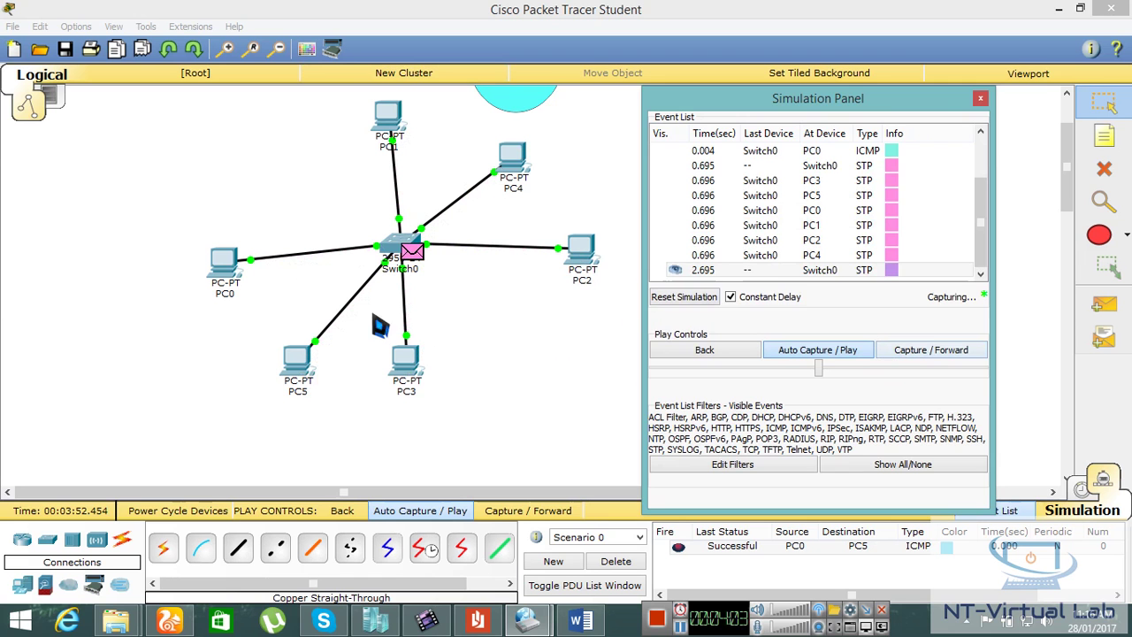
left_click(980, 98)
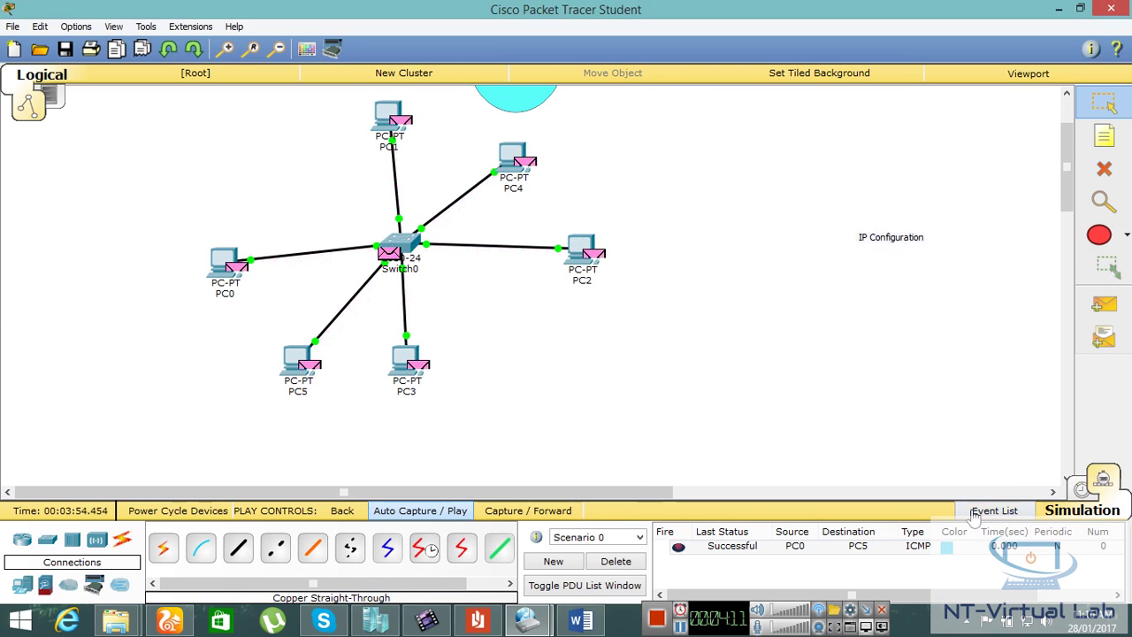
left_click(1086, 492)
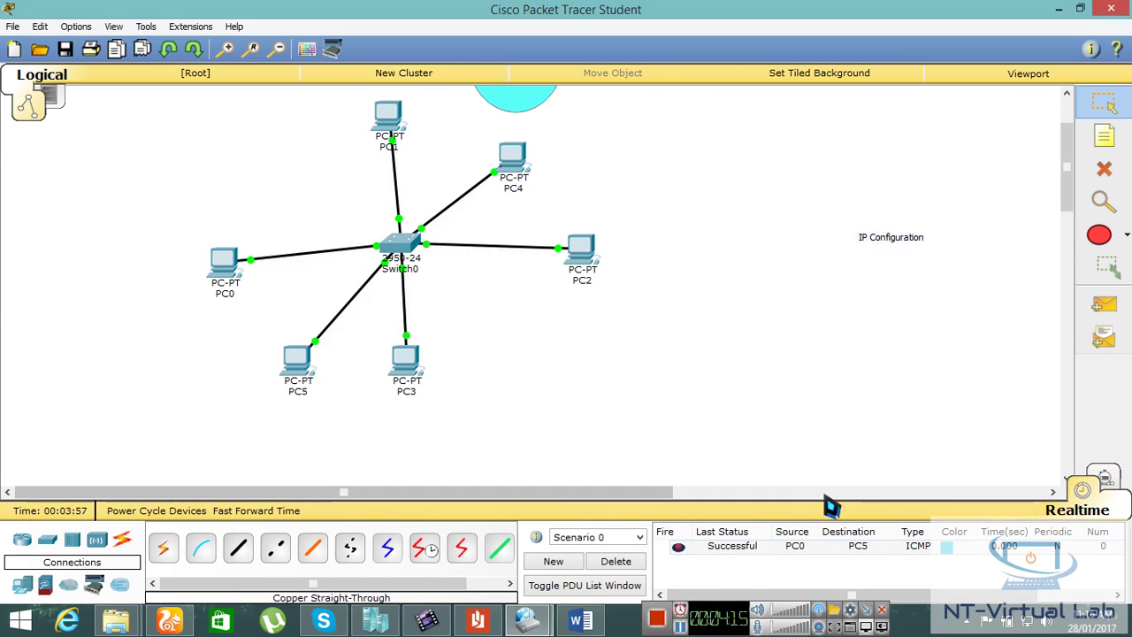
left_click(661, 615)
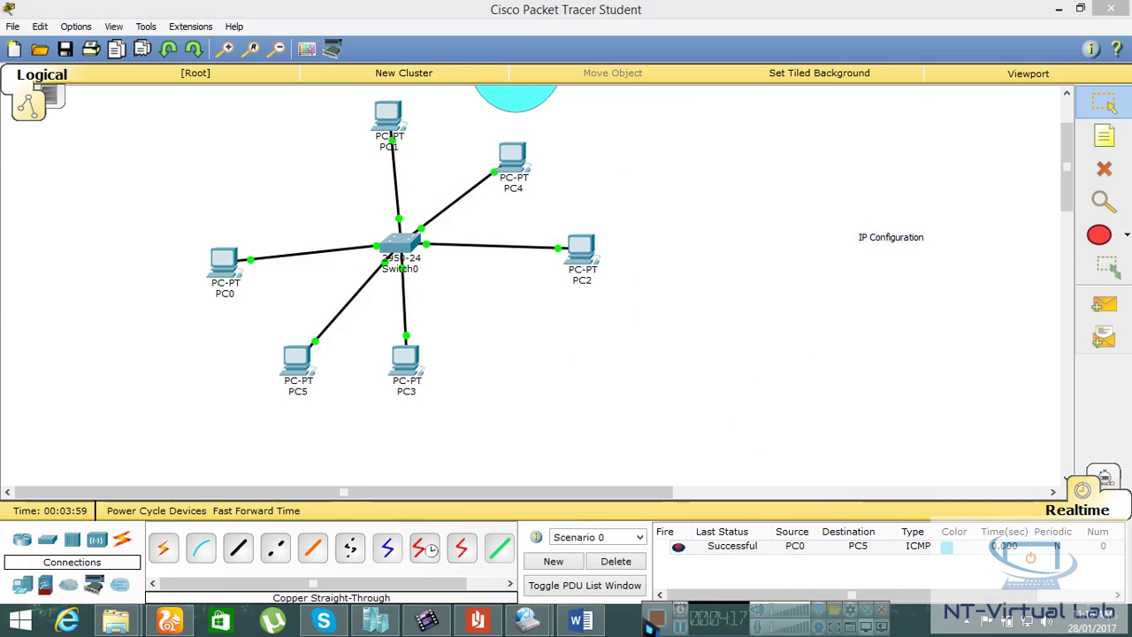